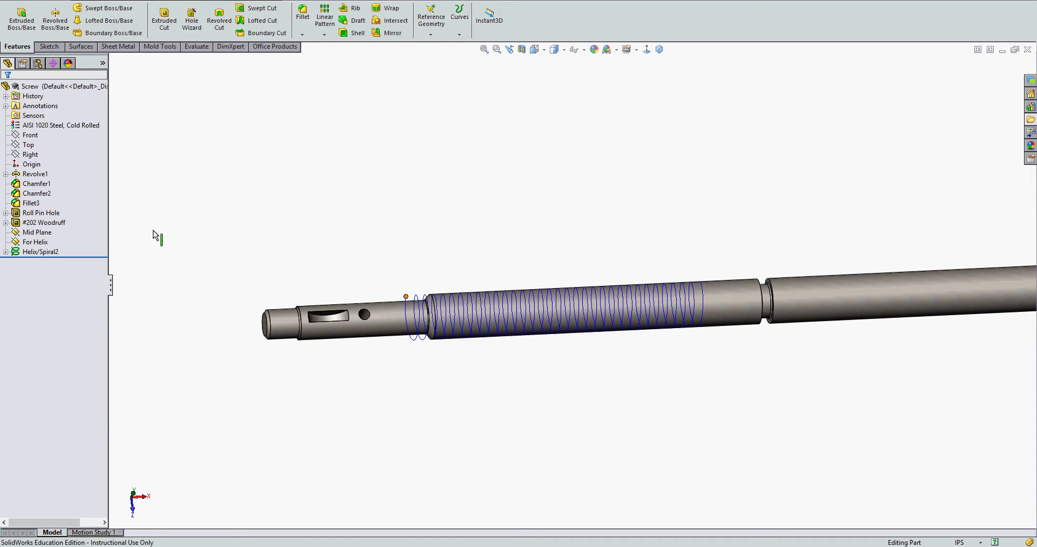
Turn the view normal to the Top plane and reselect Top for sketching
click(29, 146)
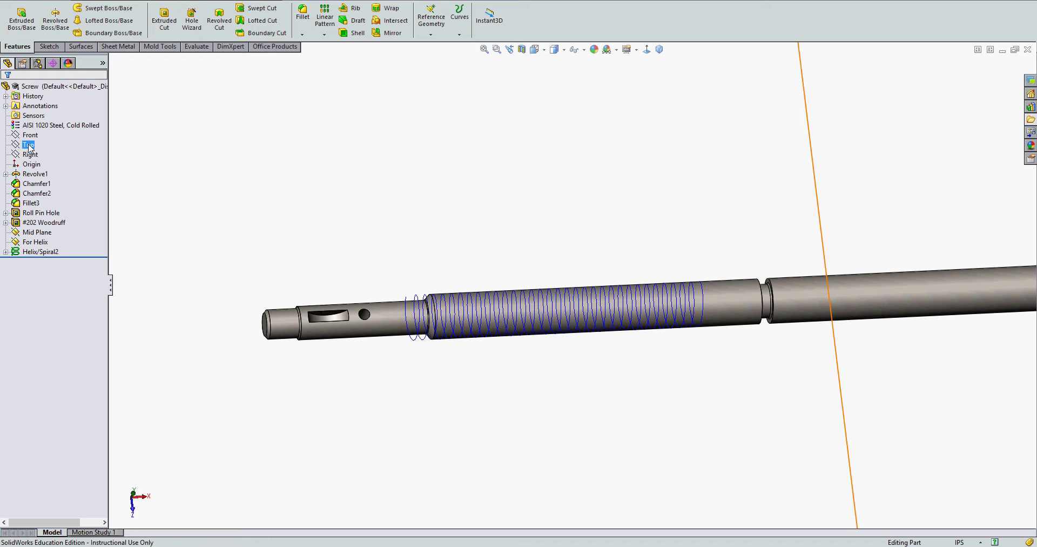
right_click(29, 146)
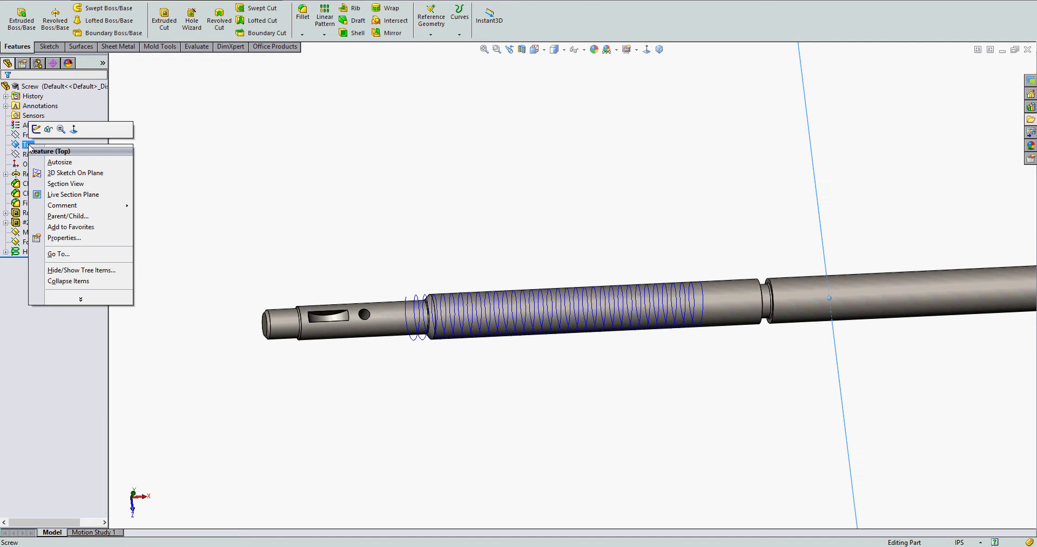
click(80, 134)
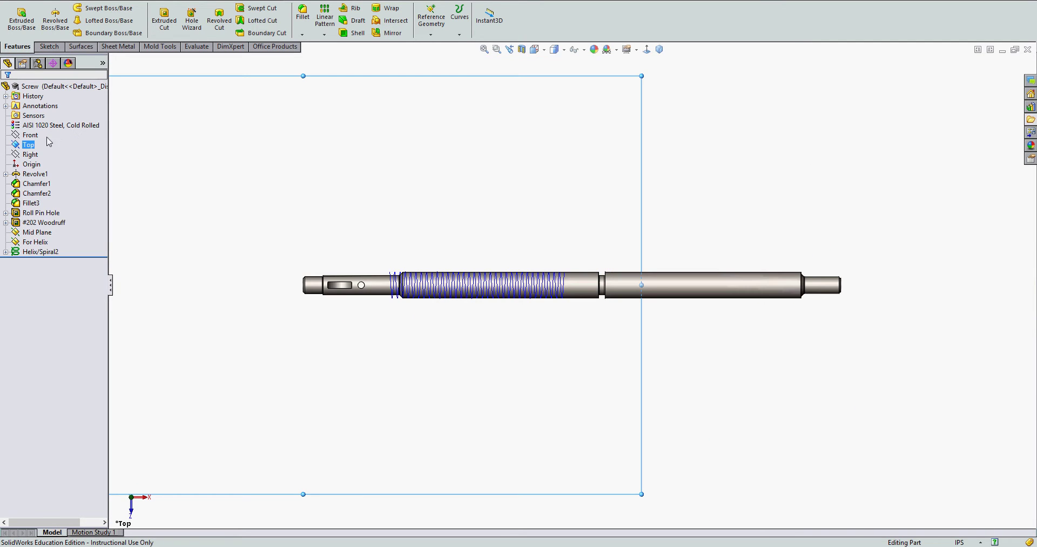
click(28, 145)
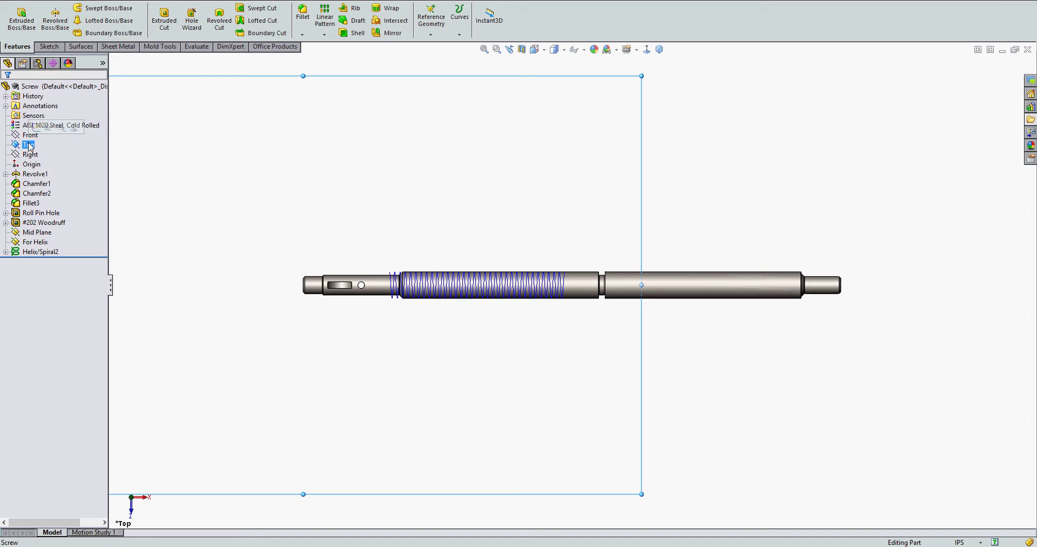
Start a sketch on Top and draw a short vertical centerline above the shaft at the helix start
click(36, 128)
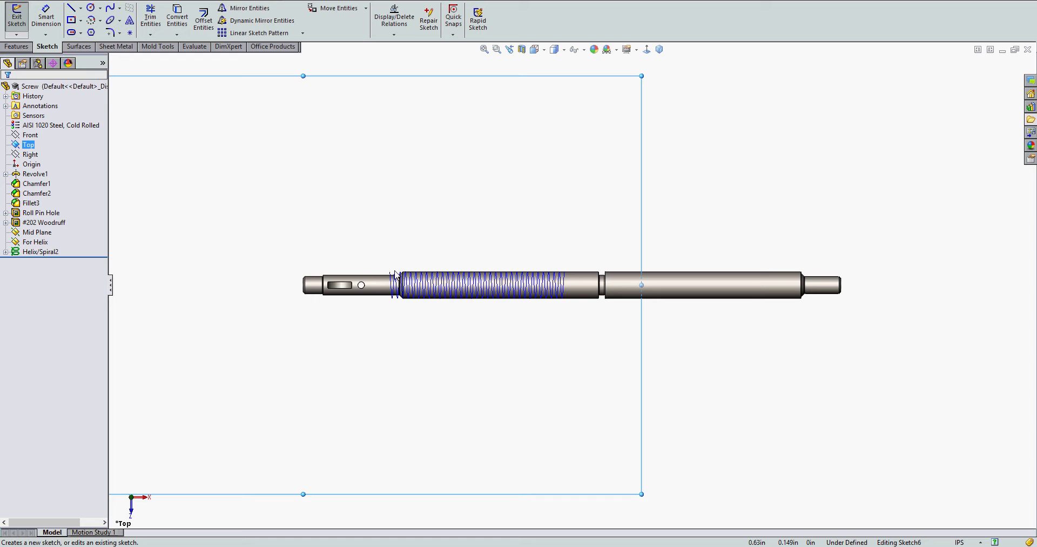
scroll(395, 275, down, 10)
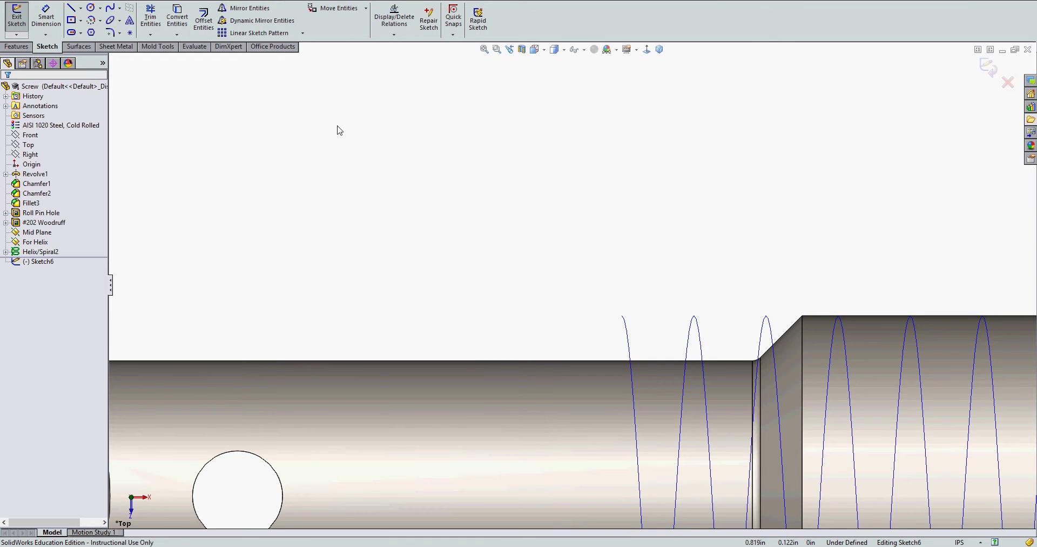
click(81, 11)
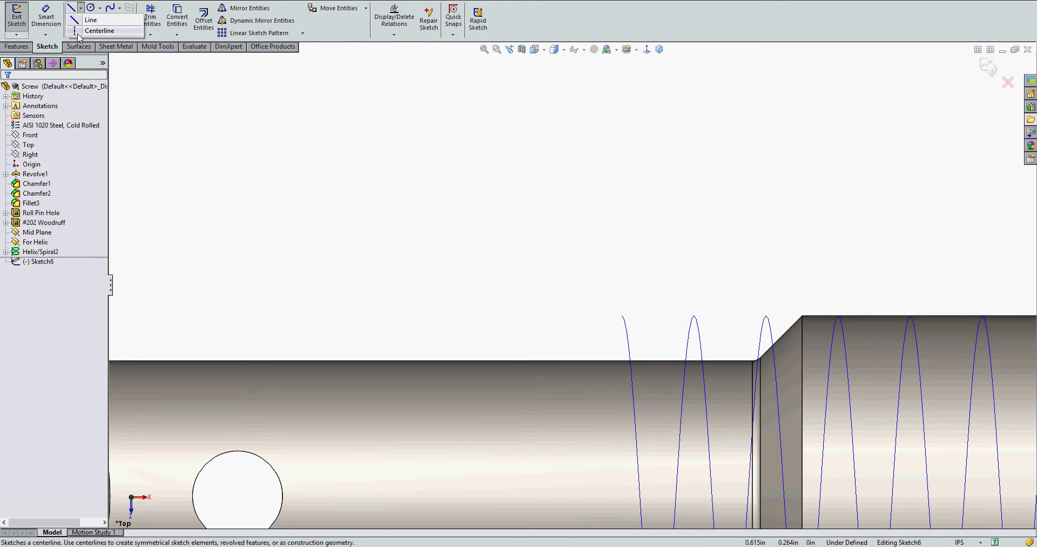
click(80, 35)
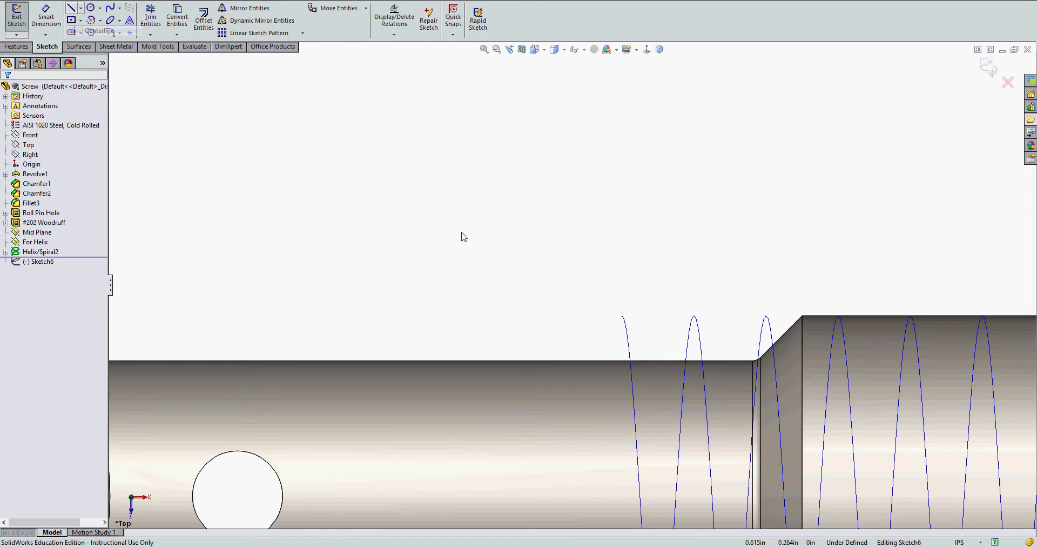
click(536, 321)
click(535, 285)
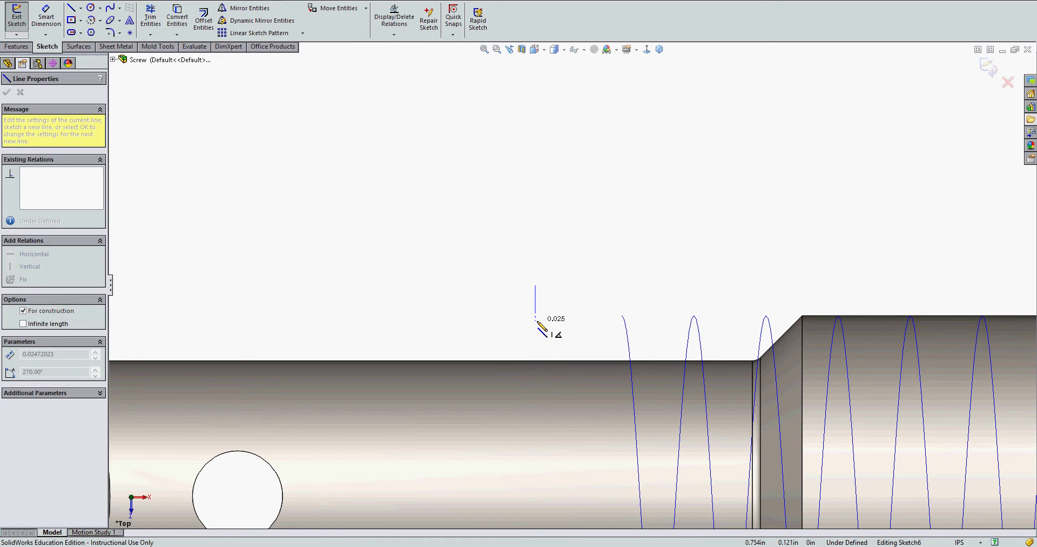
key(Escape)
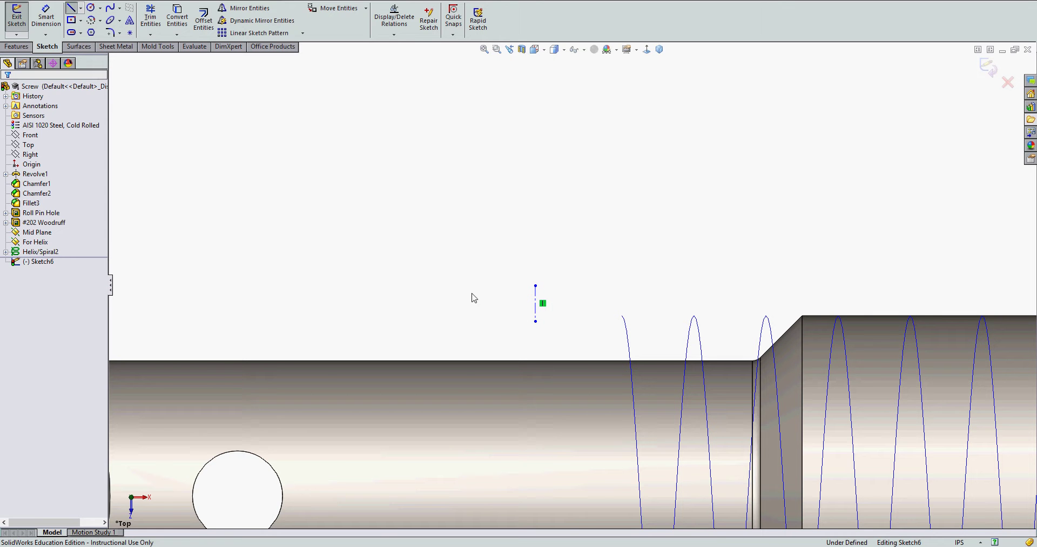
click(73, 10)
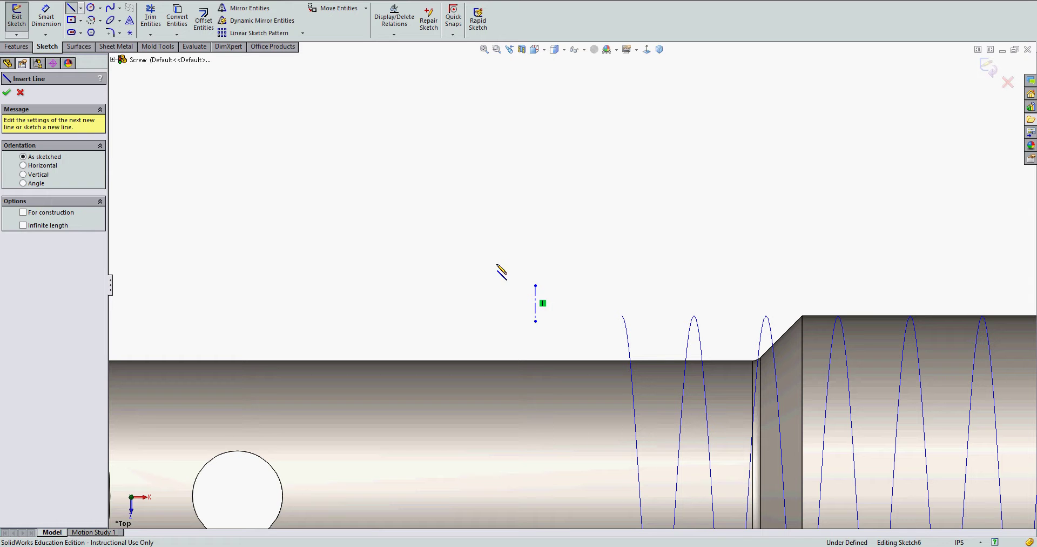
Draw a closed trapezoid around the centerline, wider at the top than the bottom
click(510, 285)
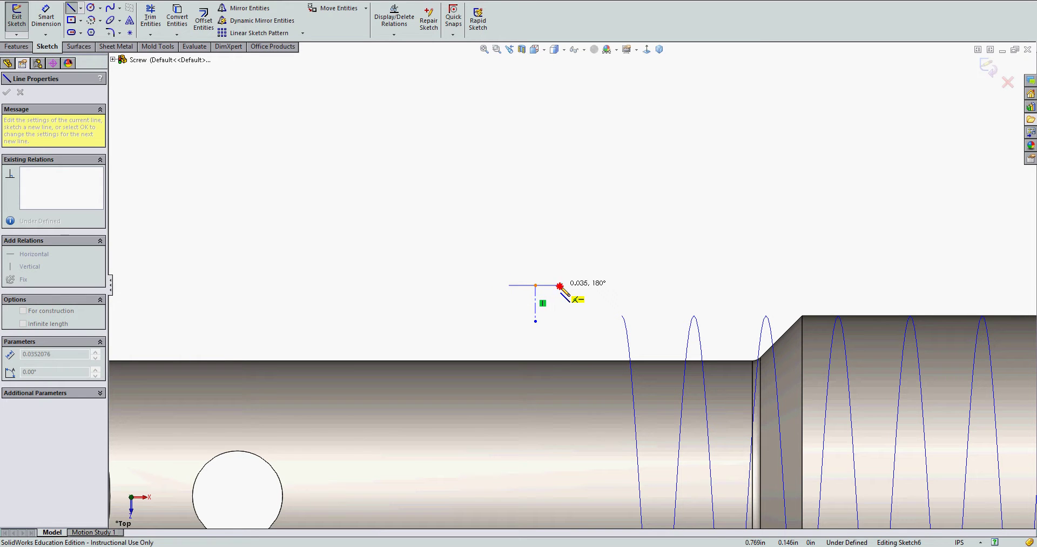
click(560, 285)
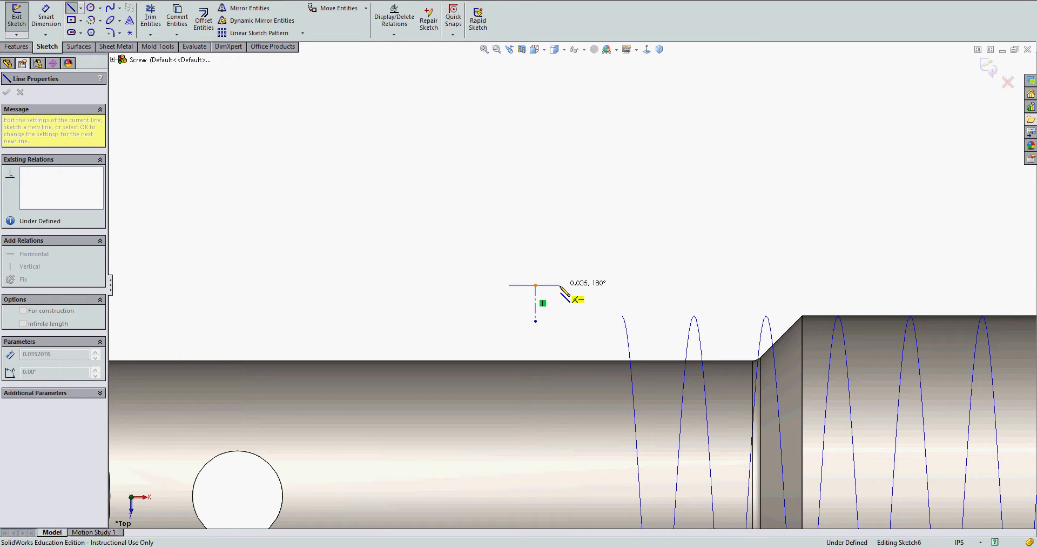
click(551, 320)
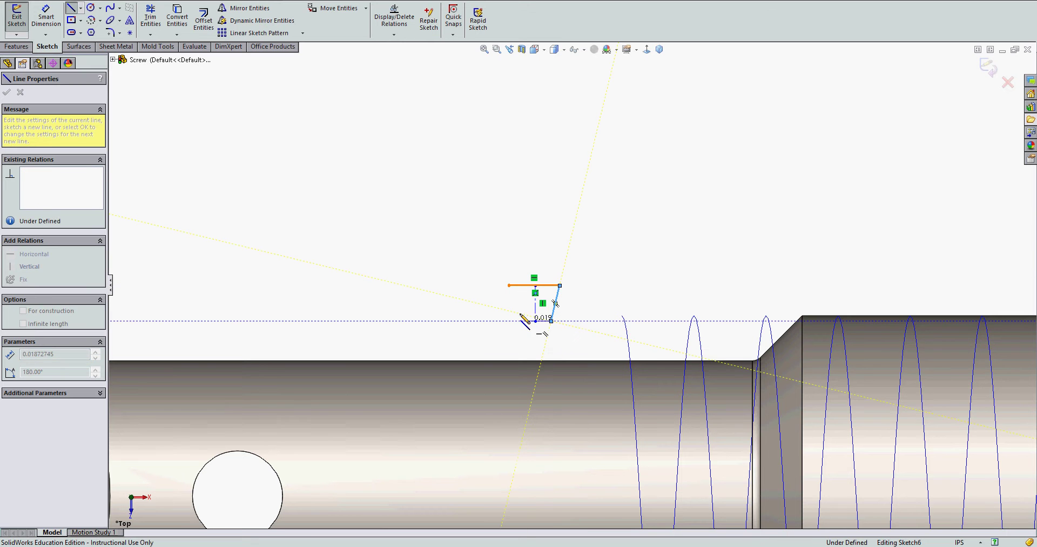
click(524, 321)
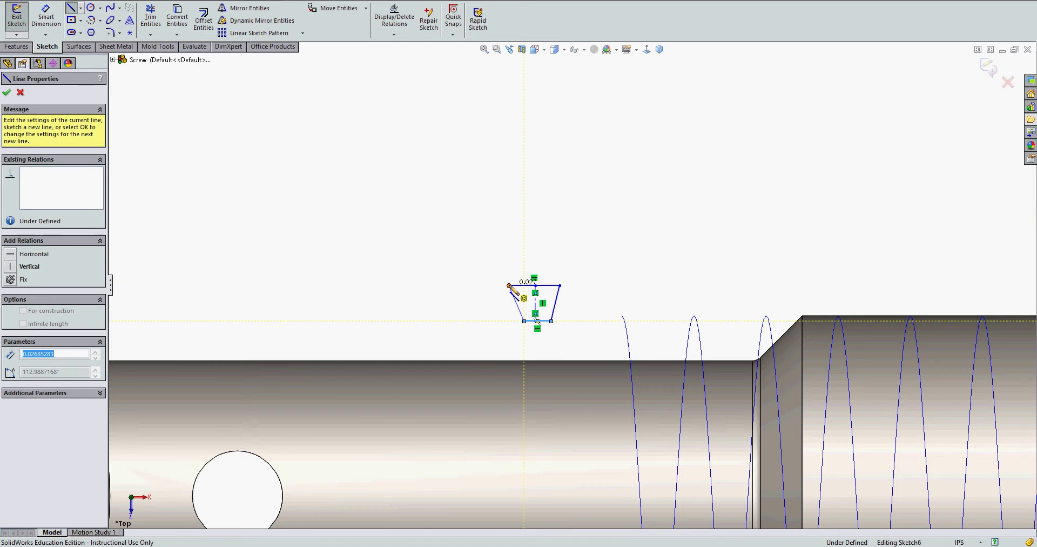
click(510, 286)
key(Escape)
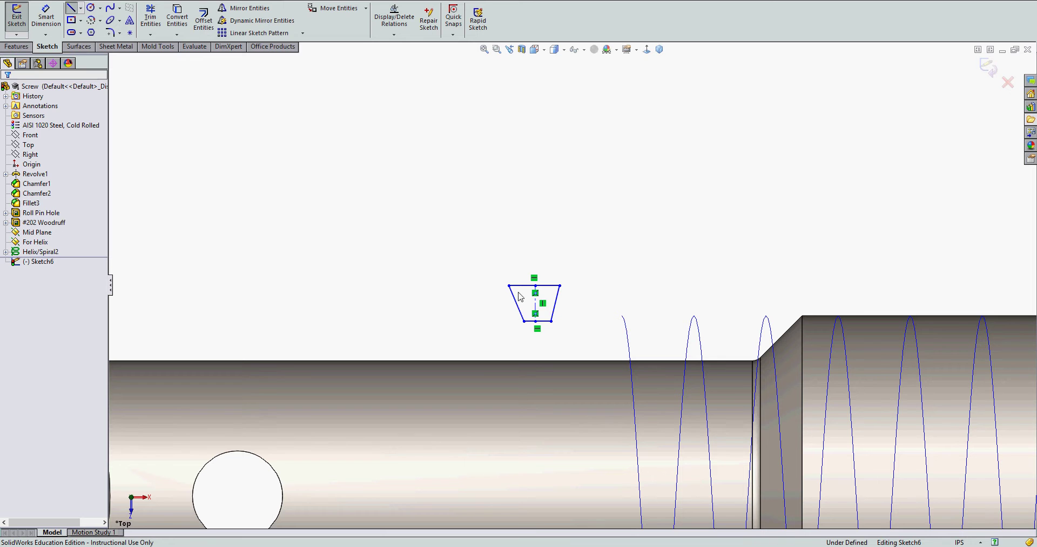
key(Escape)
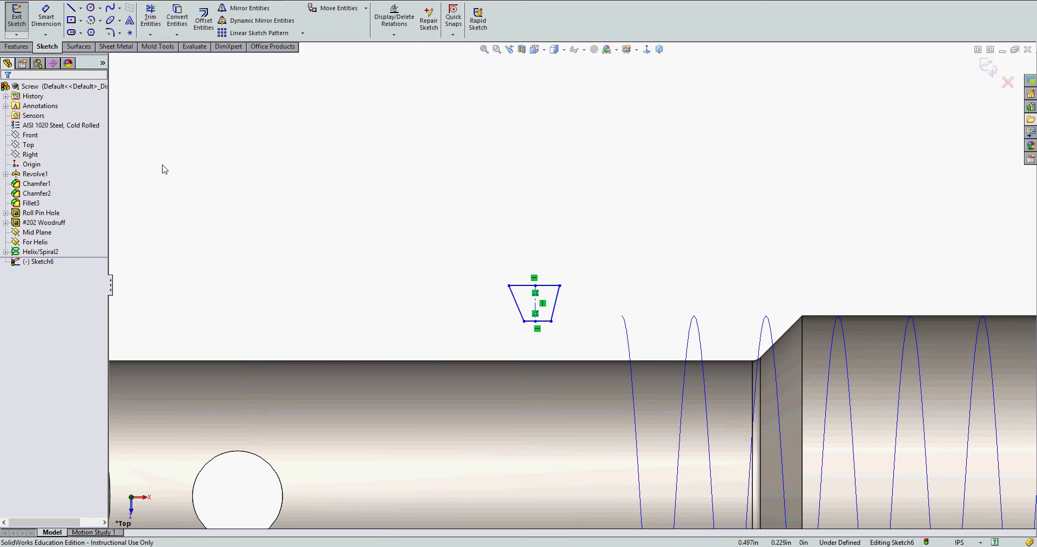
Start Smart Dimension on the trapezoid's left and right slanted edges
click(46, 19)
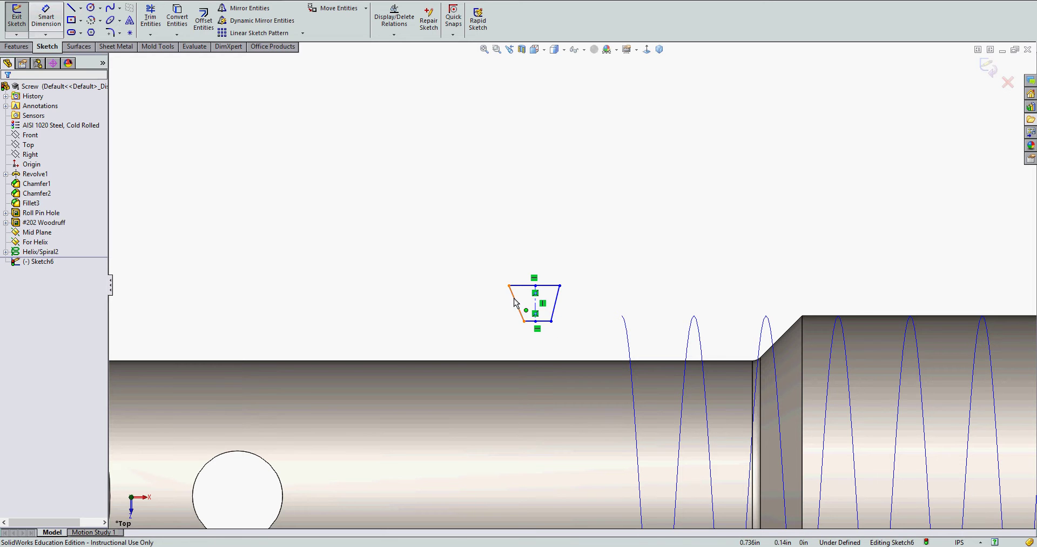
click(514, 303)
key(Escape)
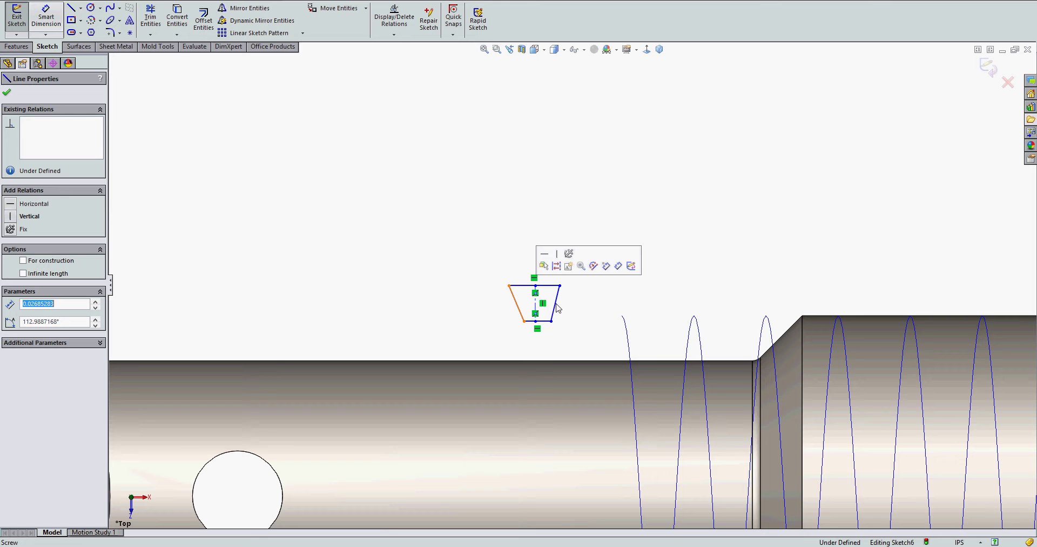
click(556, 304)
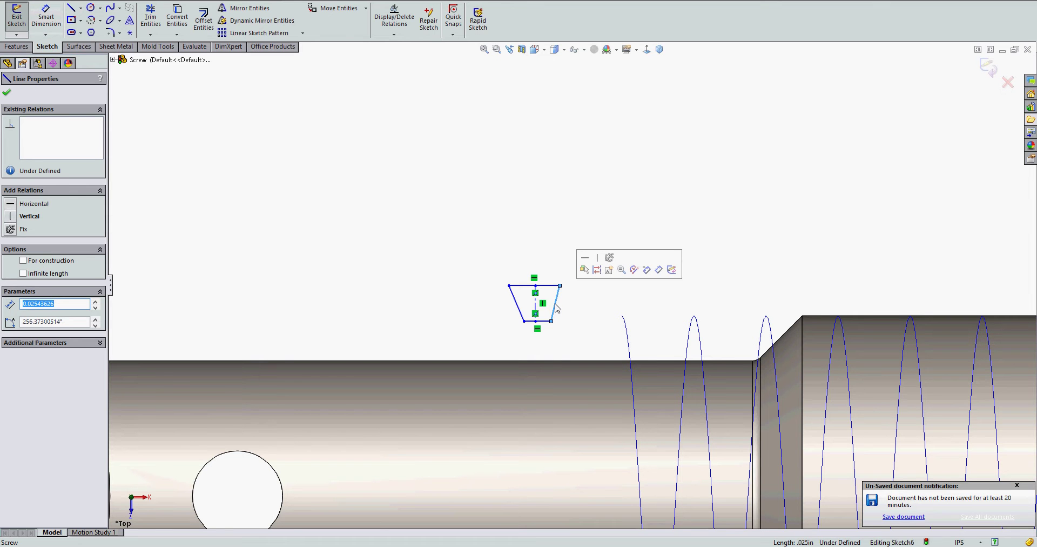
click(47, 18)
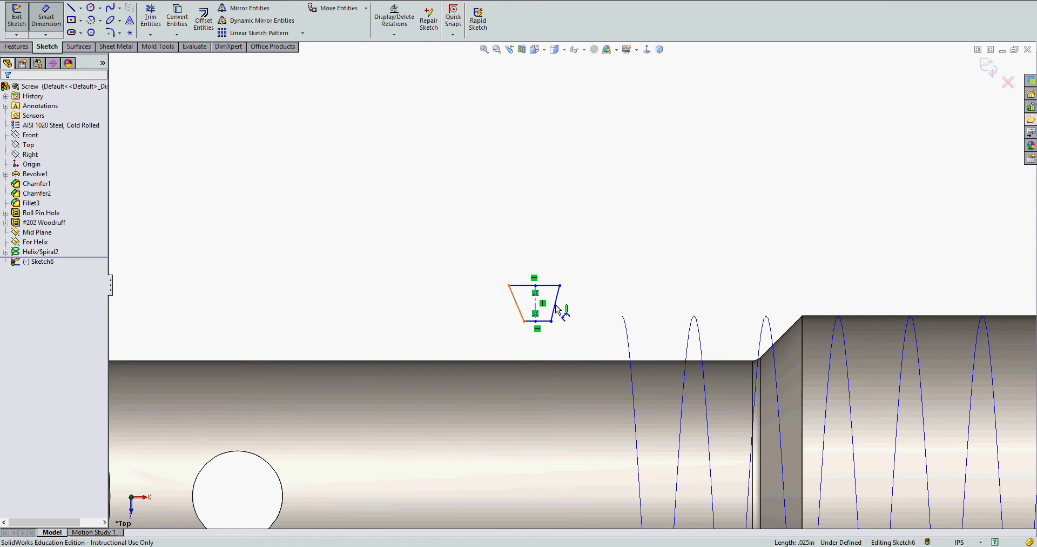
Dimension the angle between the two slanted edges as 60°
click(555, 305)
click(517, 303)
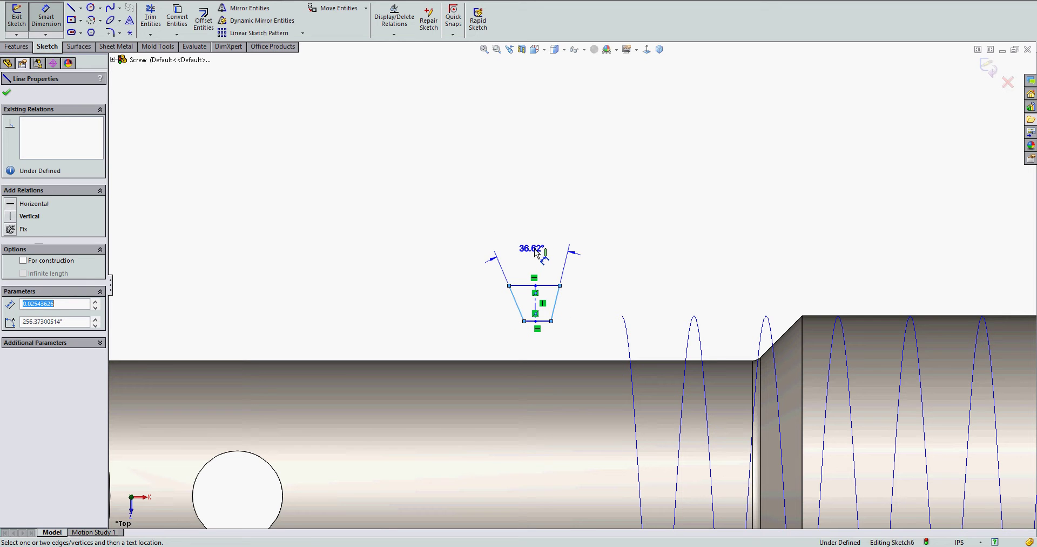
click(534, 251)
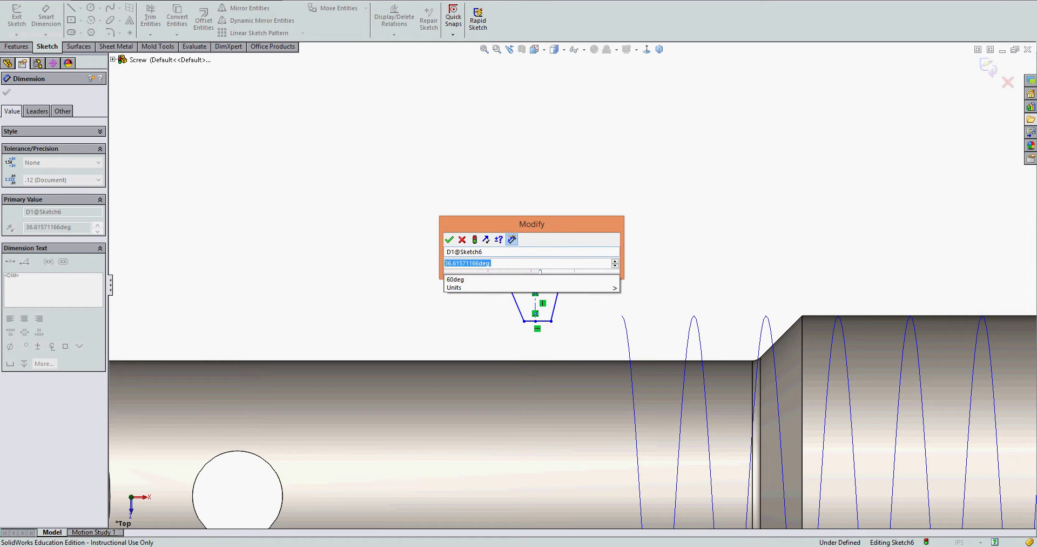
key(Return)
key(Return)
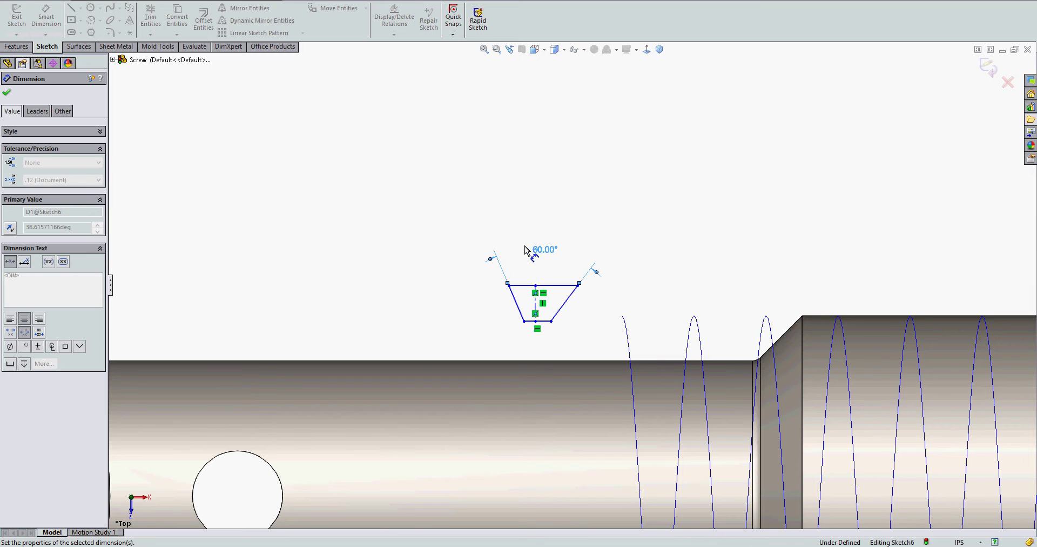
click(592, 326)
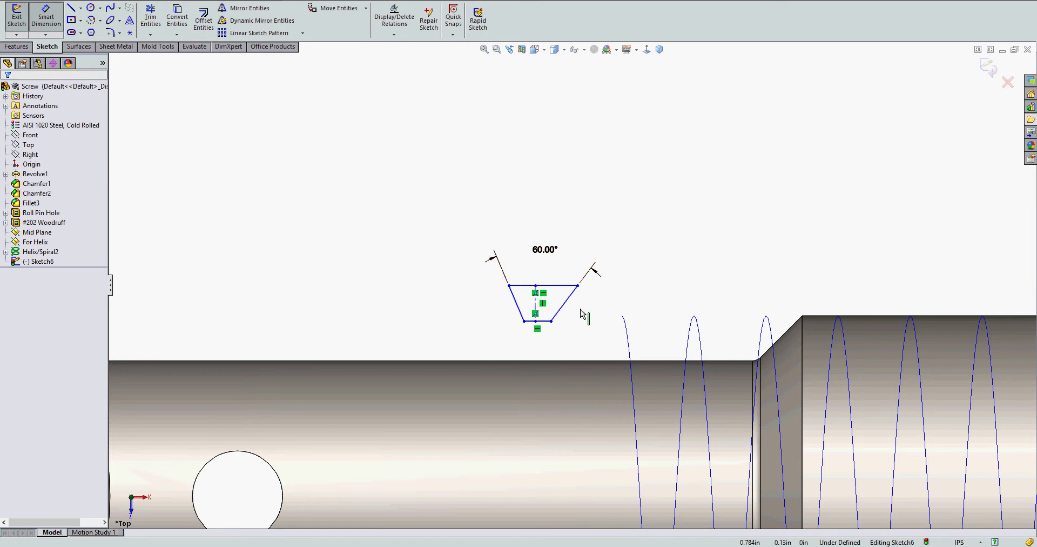
key(Escape)
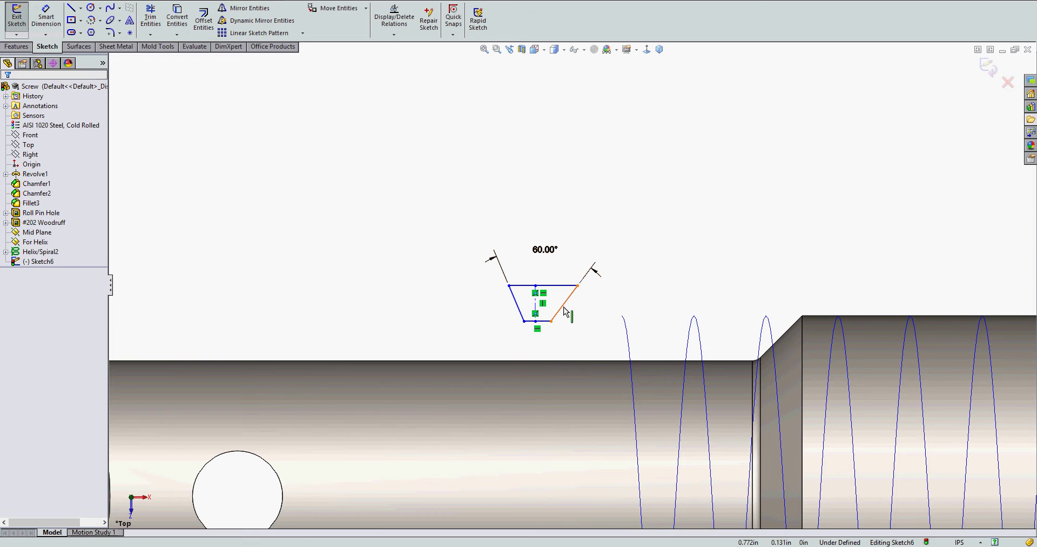
Make both slanted edges symmetric about the vertical centerline
click(564, 312)
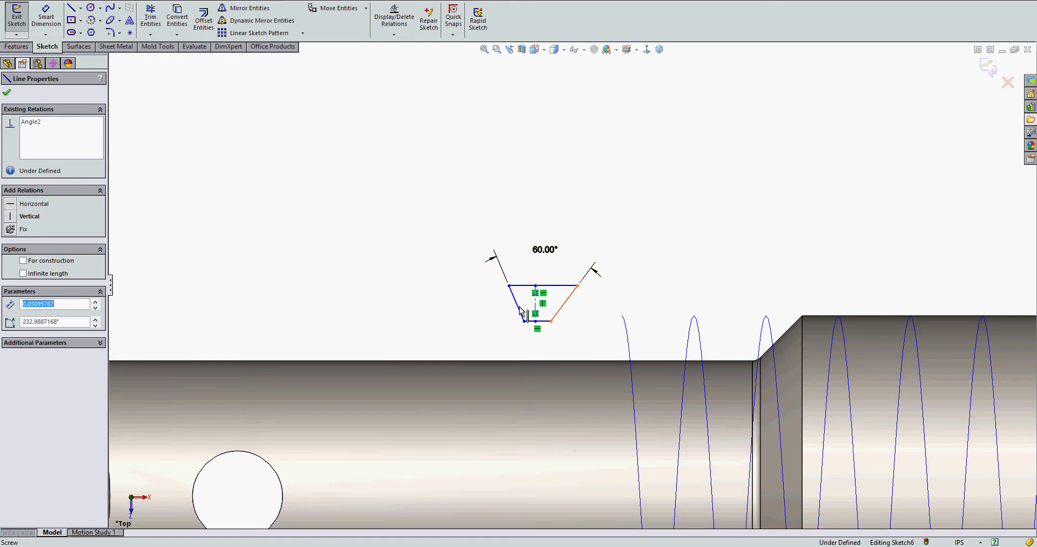
ctrl+click(521, 311)
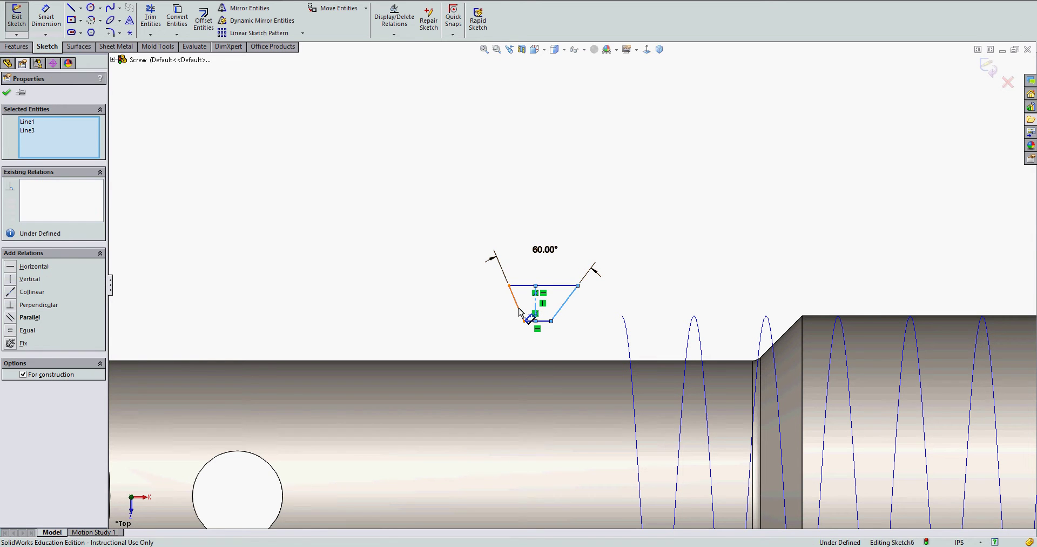
ctrl+click(536, 303)
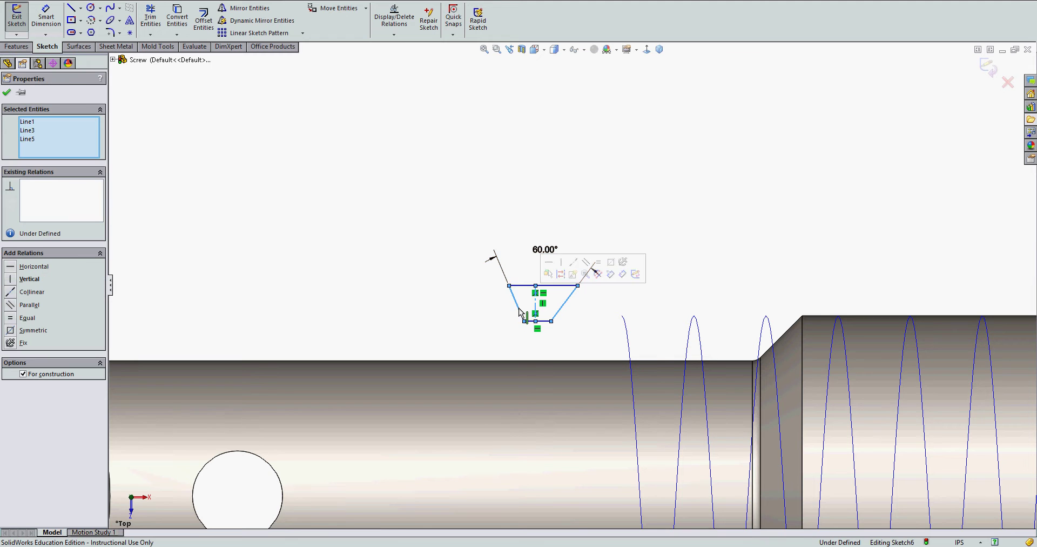
click(610, 262)
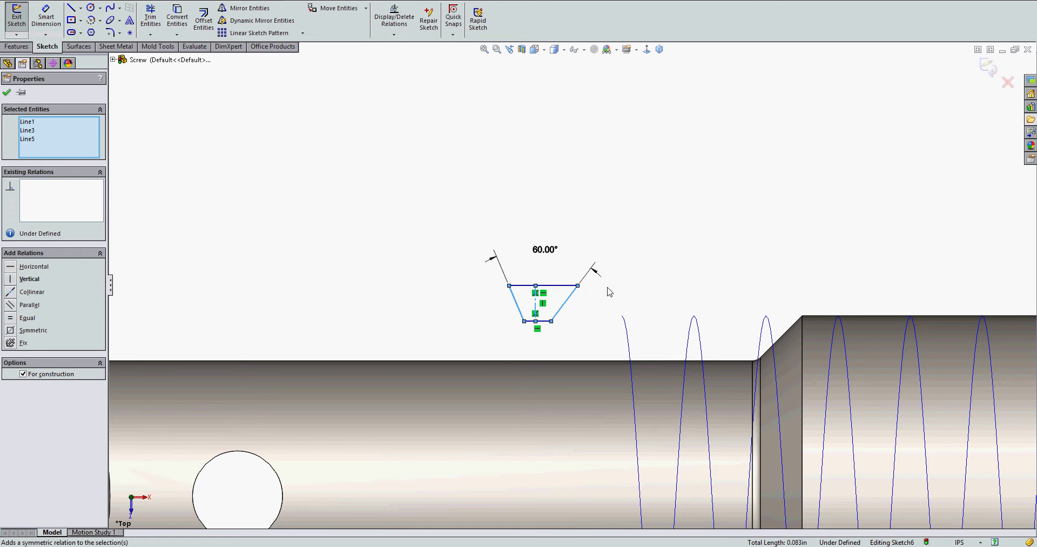
click(603, 313)
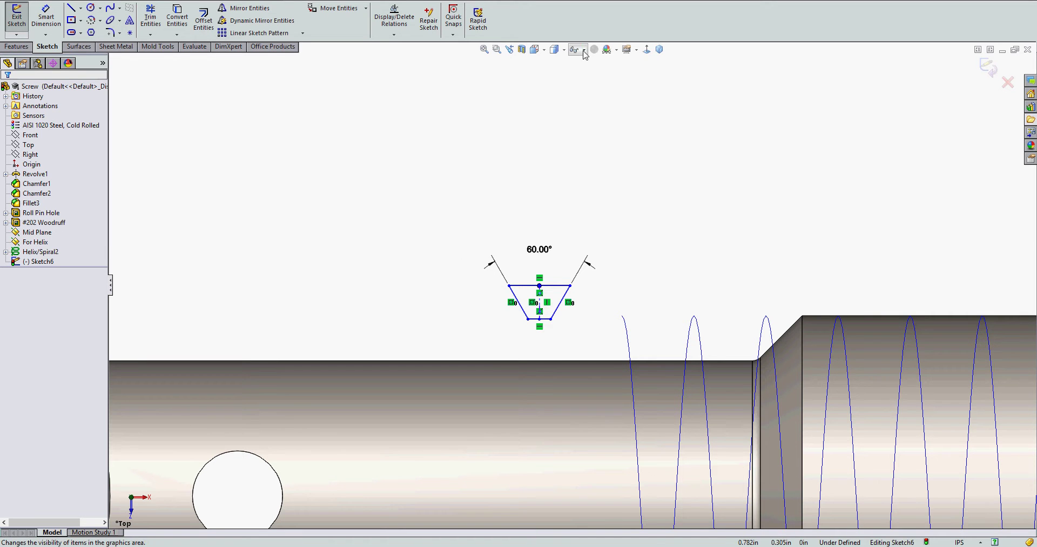
Hide sketch relation markers and draw a horizontal centerline between the trapezoid's slanted edges
click(584, 51)
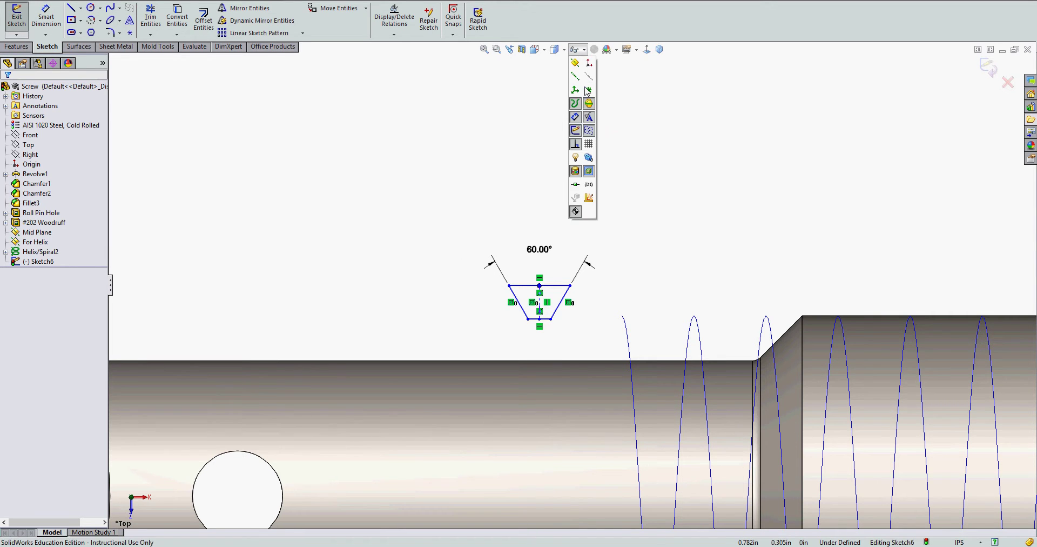
click(576, 145)
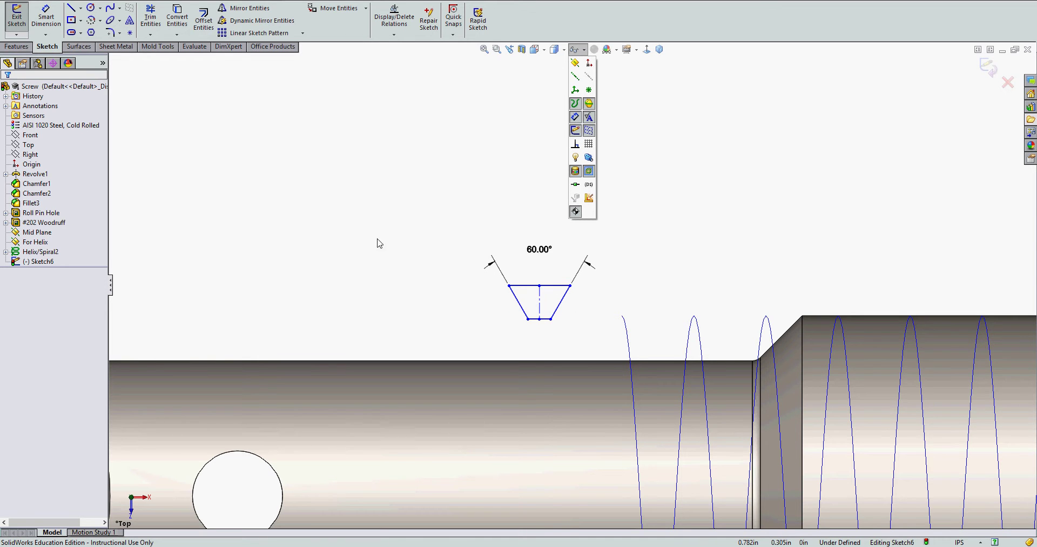
click(81, 11)
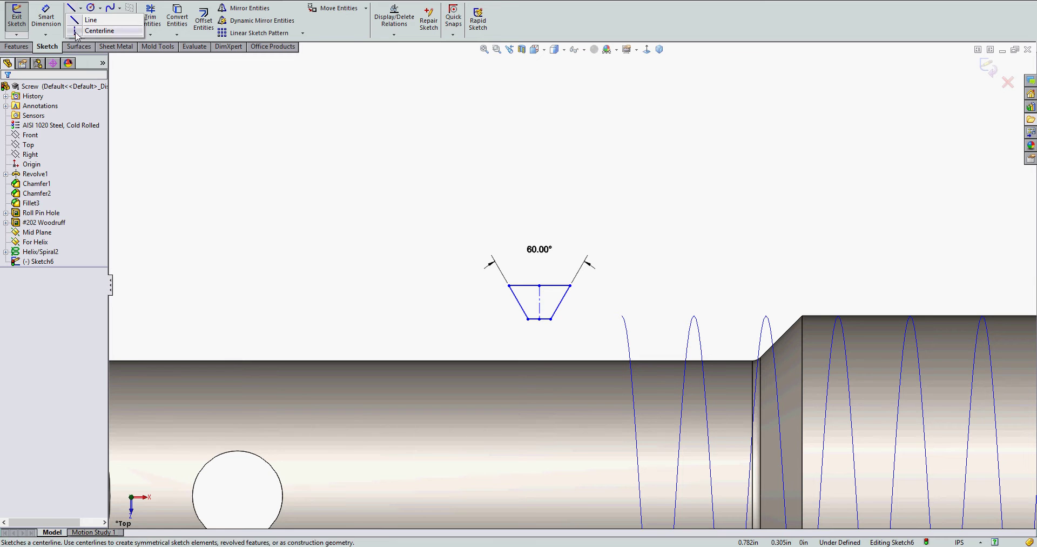
click(518, 301)
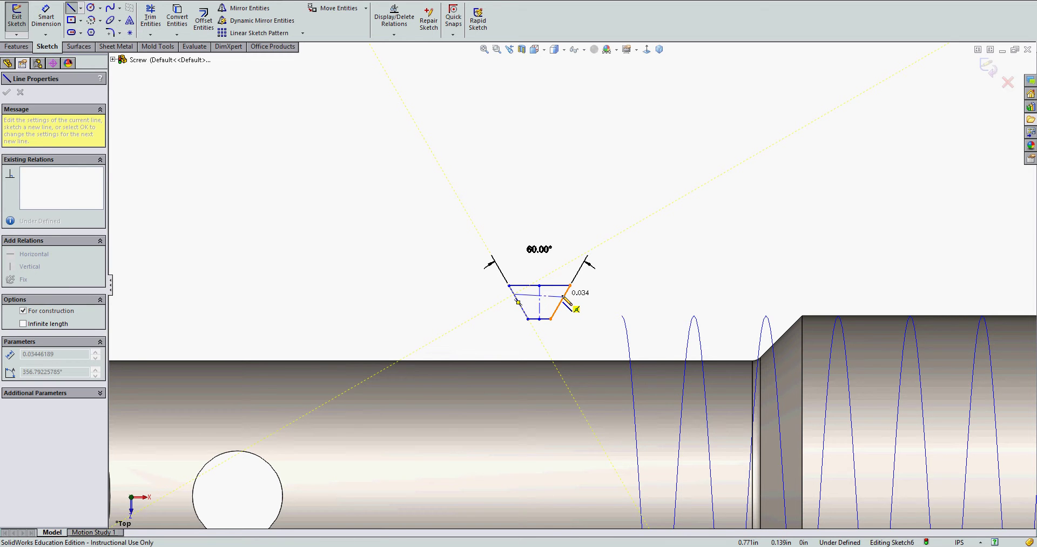
click(565, 294)
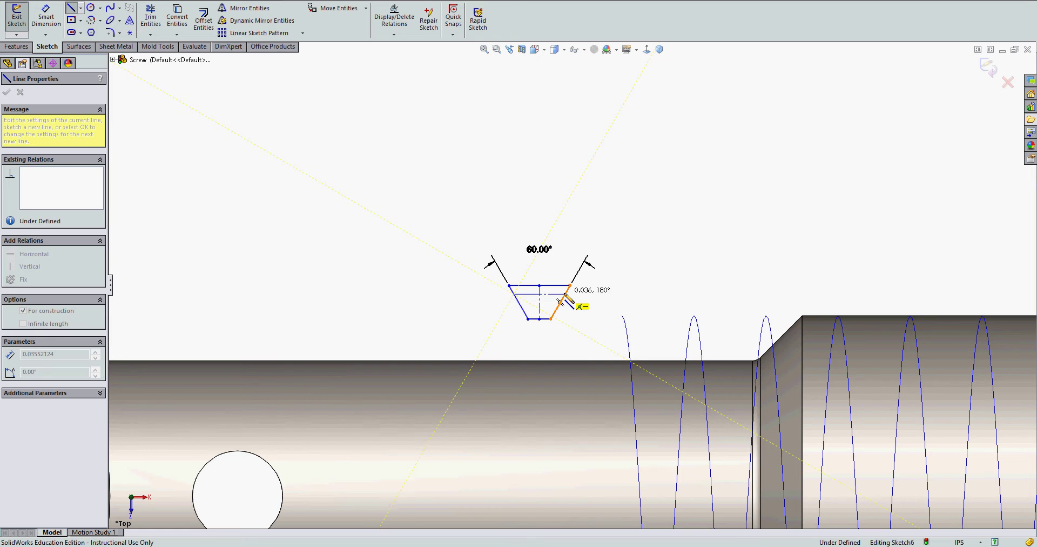
key(Escape)
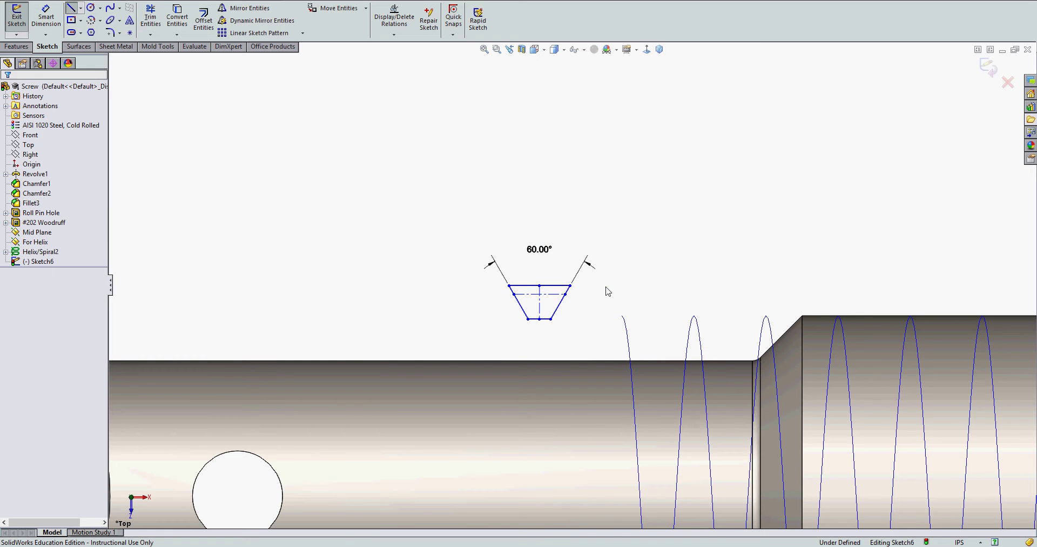
click(562, 294)
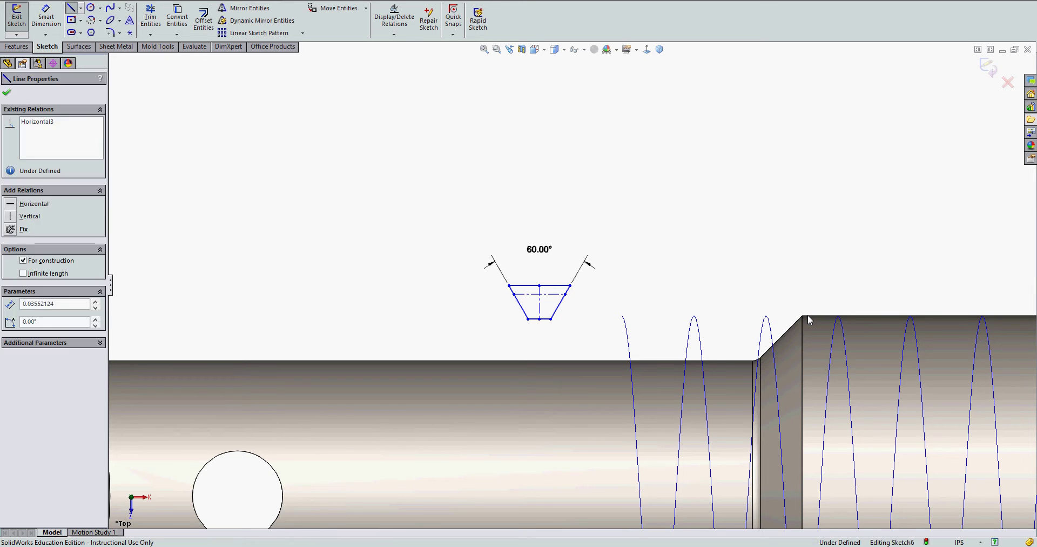
Make the horizontal centerline collinear with the shaft's outer silhouette edge
key(Escape)
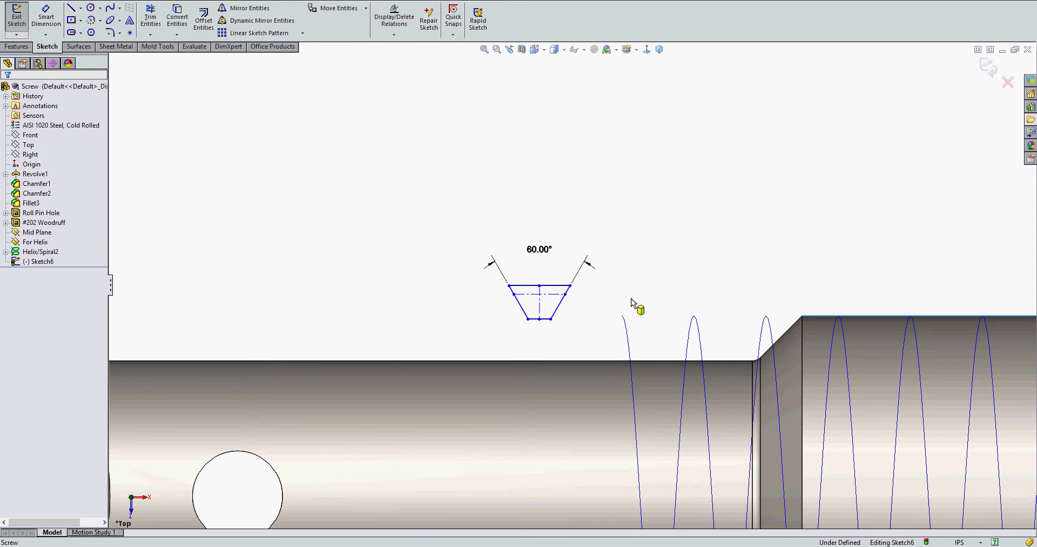
click(556, 296)
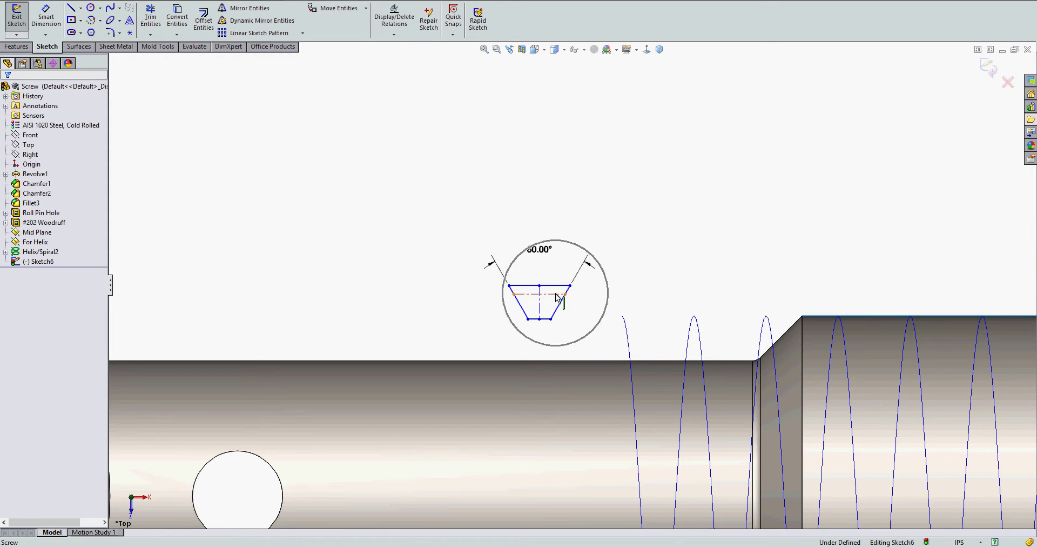
ctrl+click(559, 301)
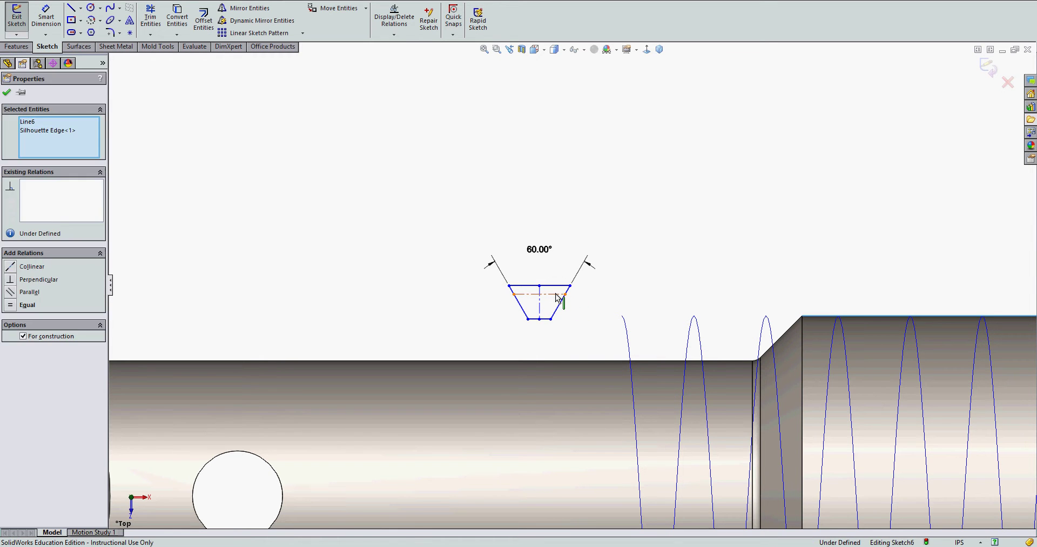
click(586, 248)
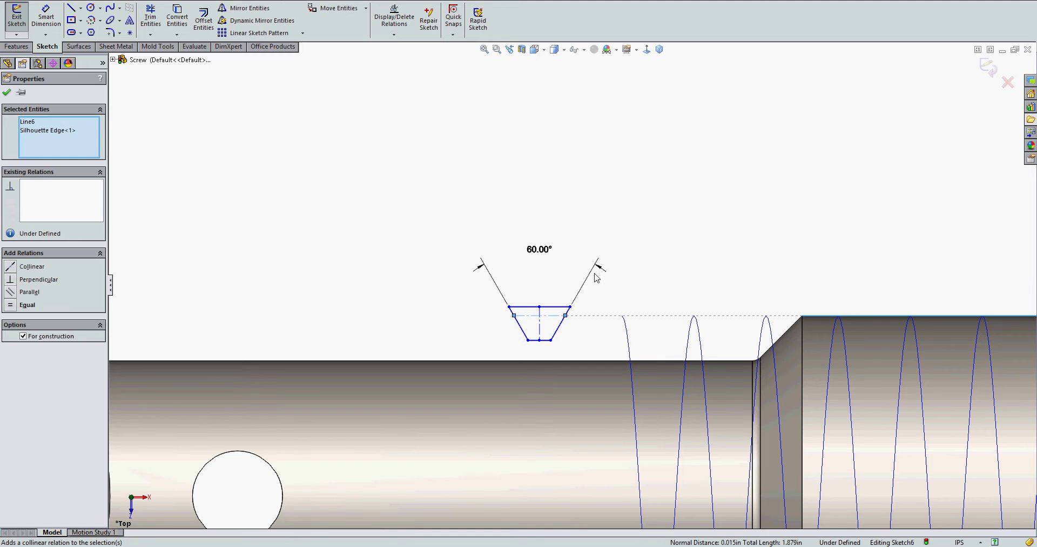
click(615, 298)
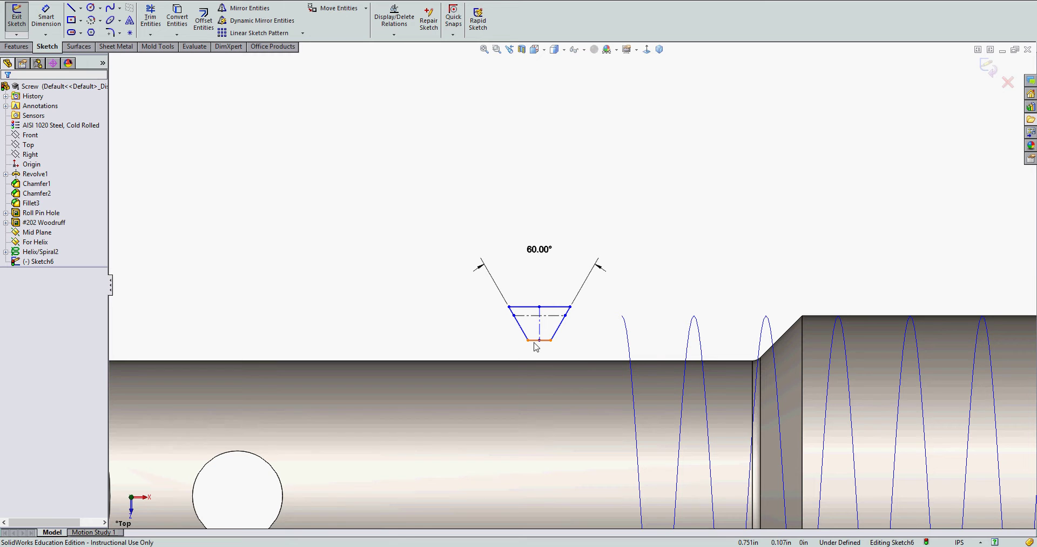
Activate Smart Dimension and select the trapezoid's bottom line
click(48, 18)
key(Escape)
key(Return)
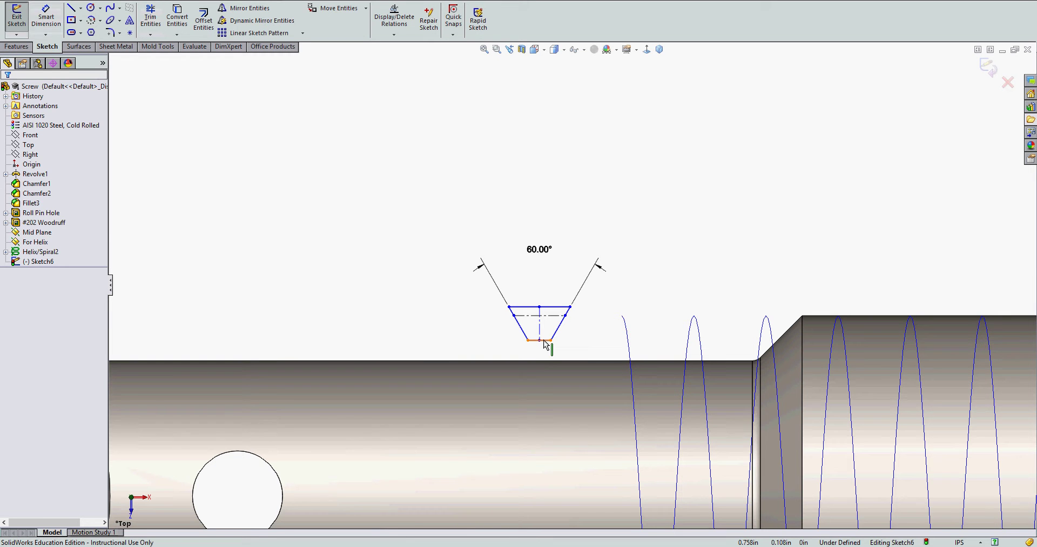
click(544, 341)
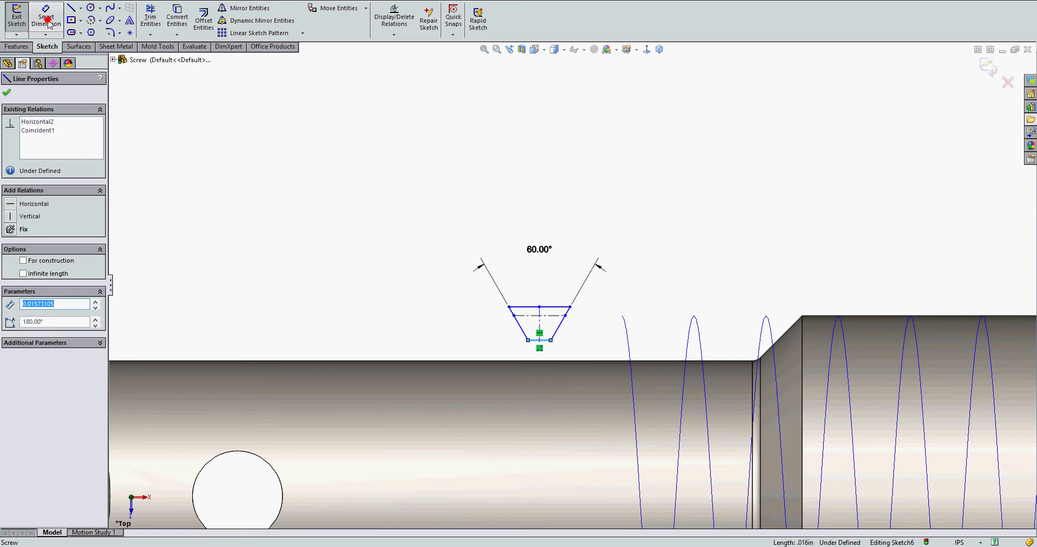
click(46, 19)
key(Escape)
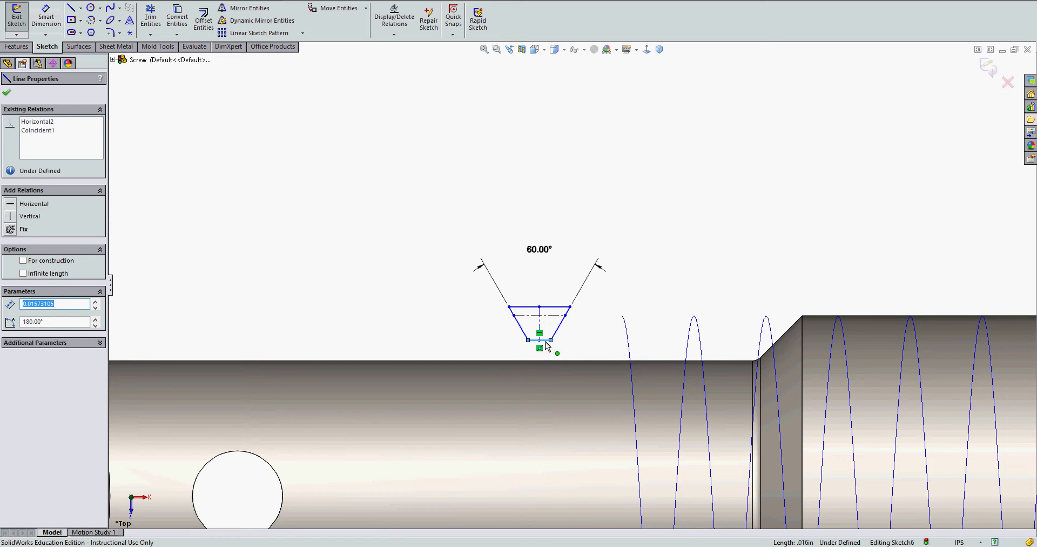
click(46, 19)
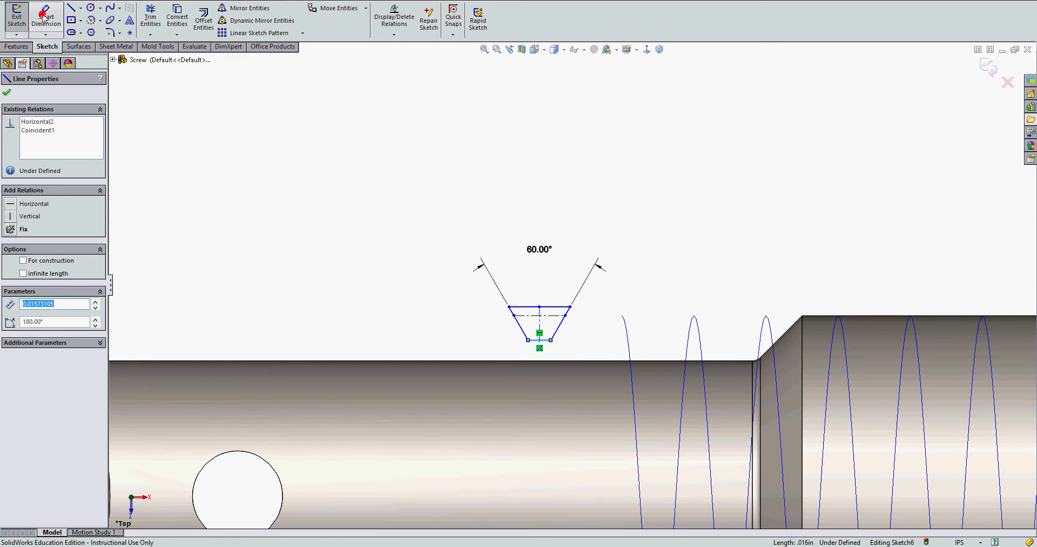
key(Escape)
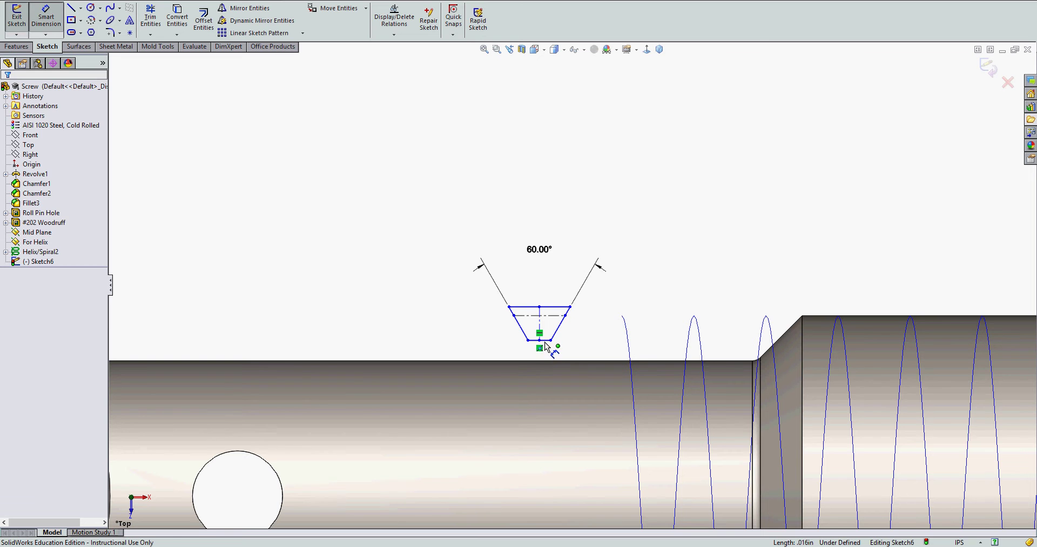
Dimension the bottom width as .125*(1/20) (0.00625 in), displayed to four decimals
click(544, 340)
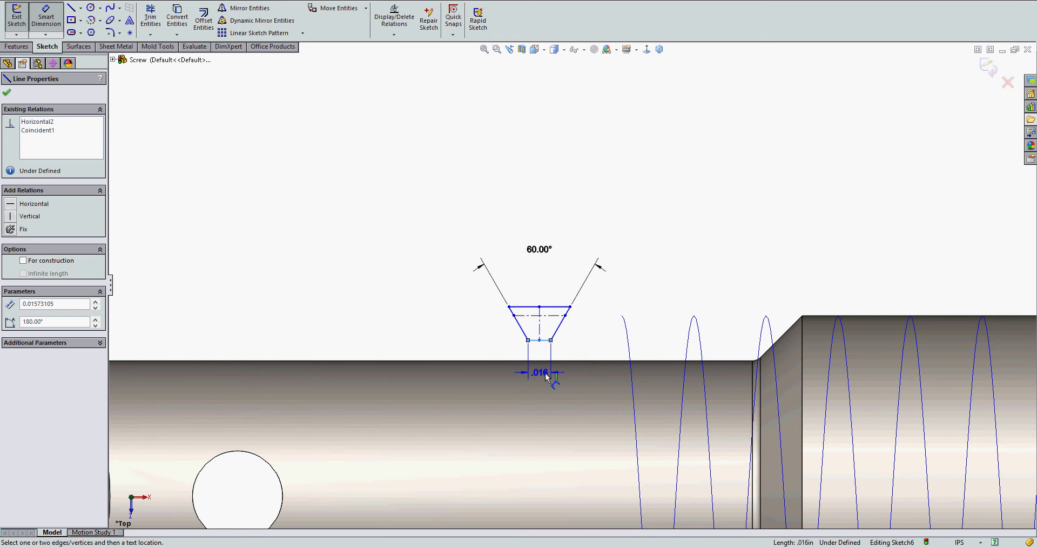
click(546, 377)
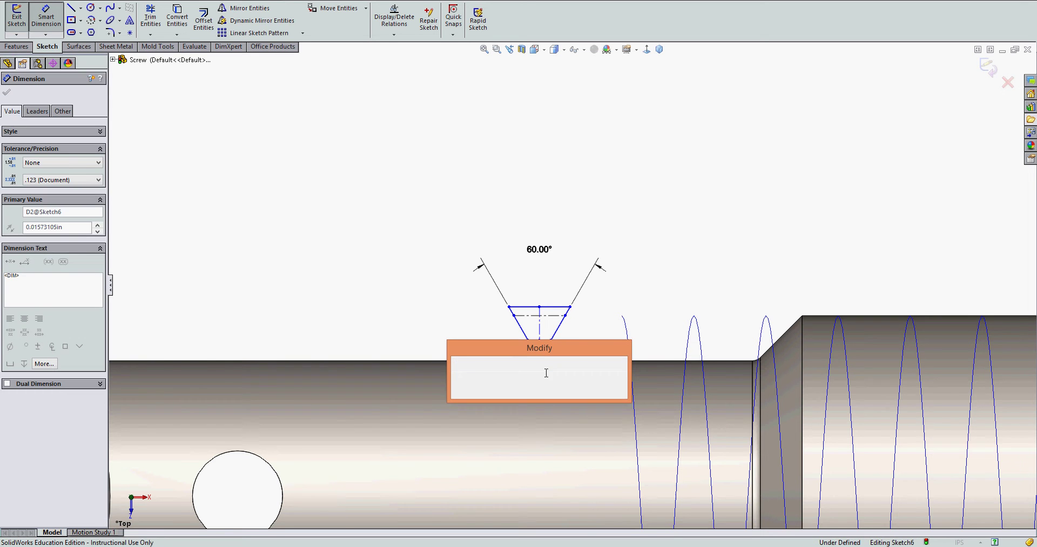
text(.125)
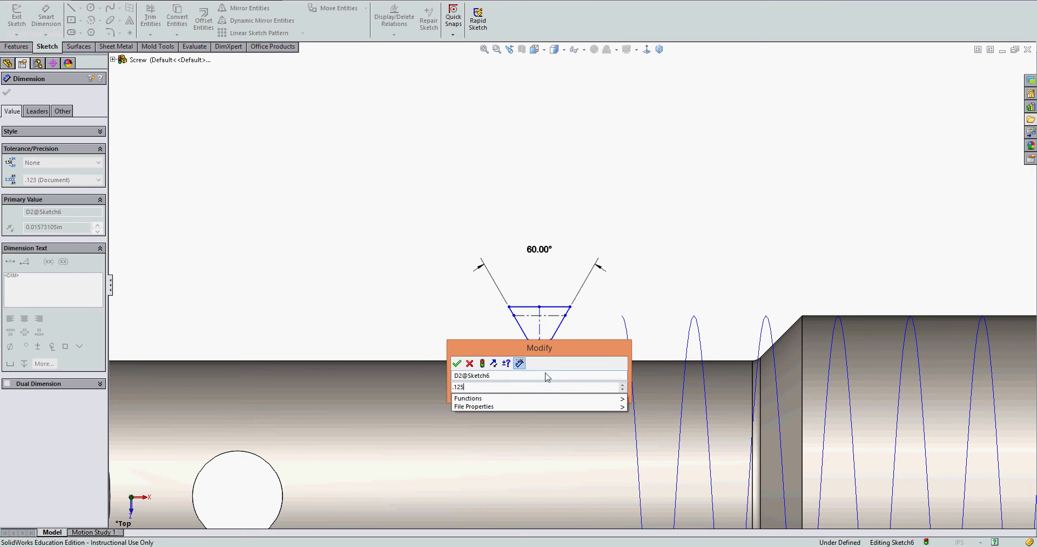
text(*)
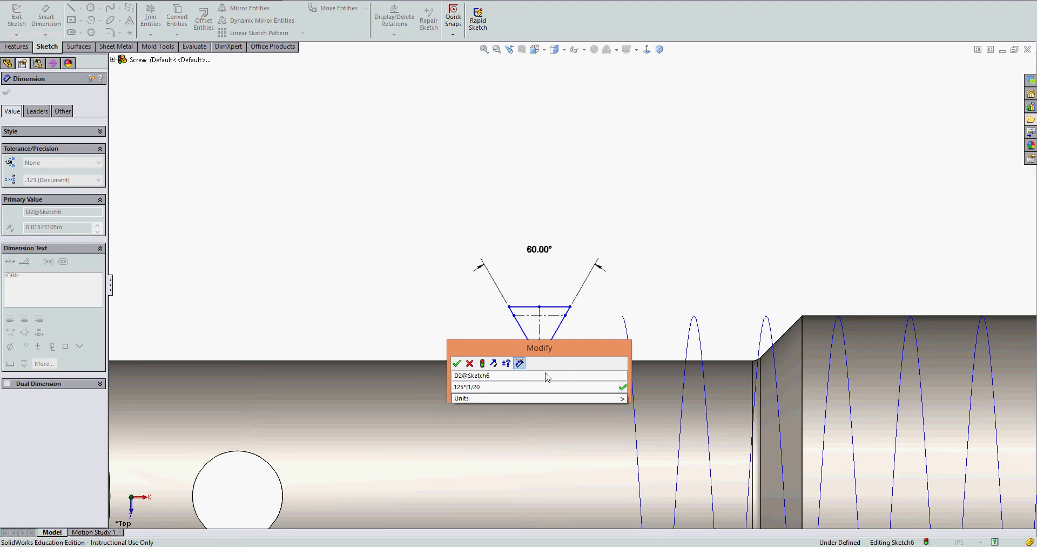
text((1/20))
key(Return)
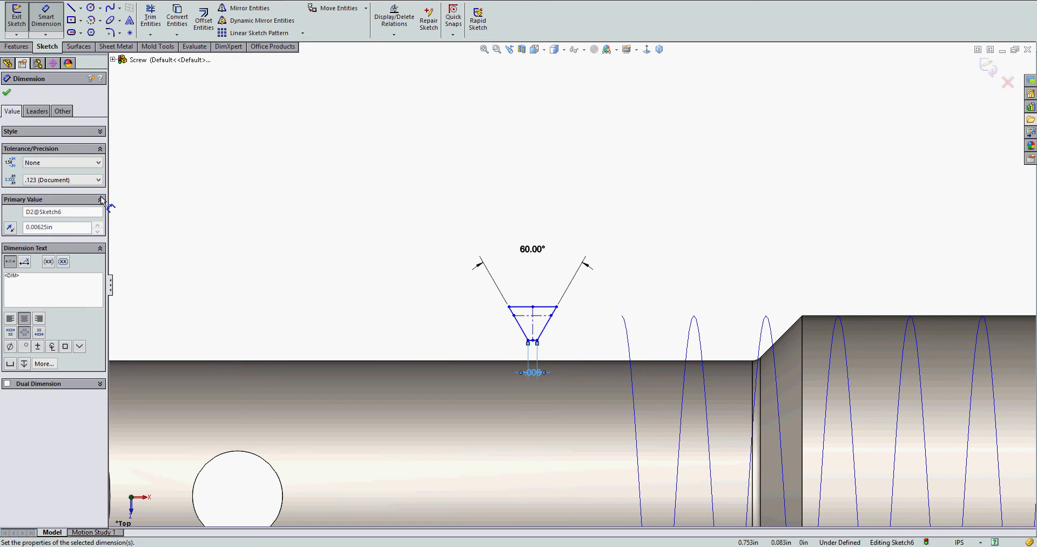
click(99, 180)
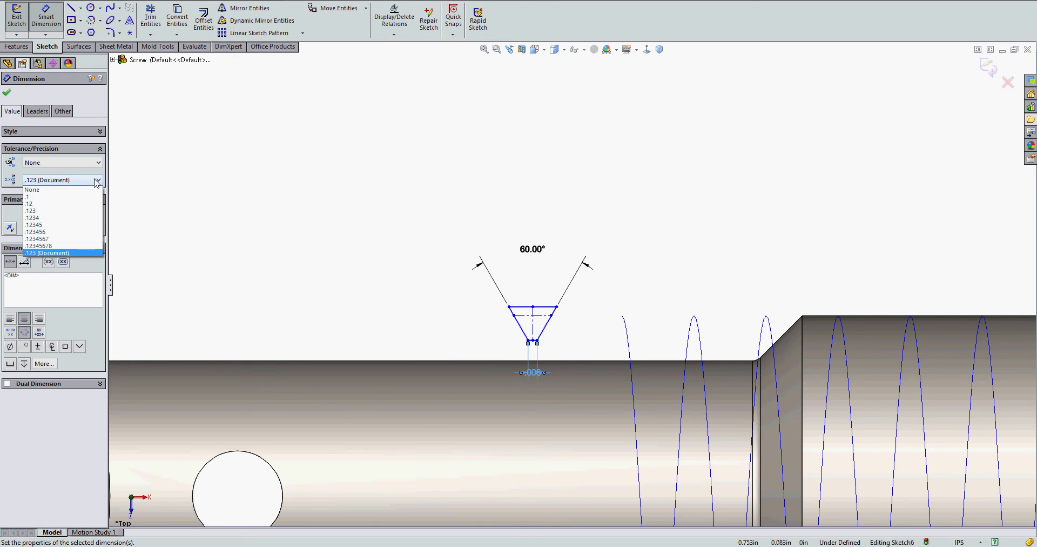
click(43, 219)
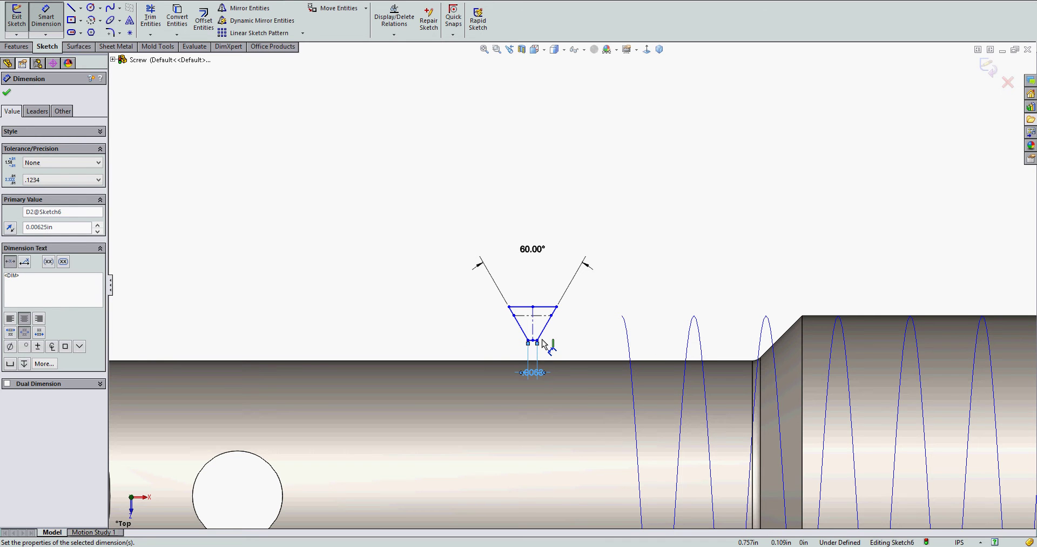
Dimension the bottom line to horizontal centerline distance as .61343*0.05 (.031 in)
scroll(543, 344, down, 2)
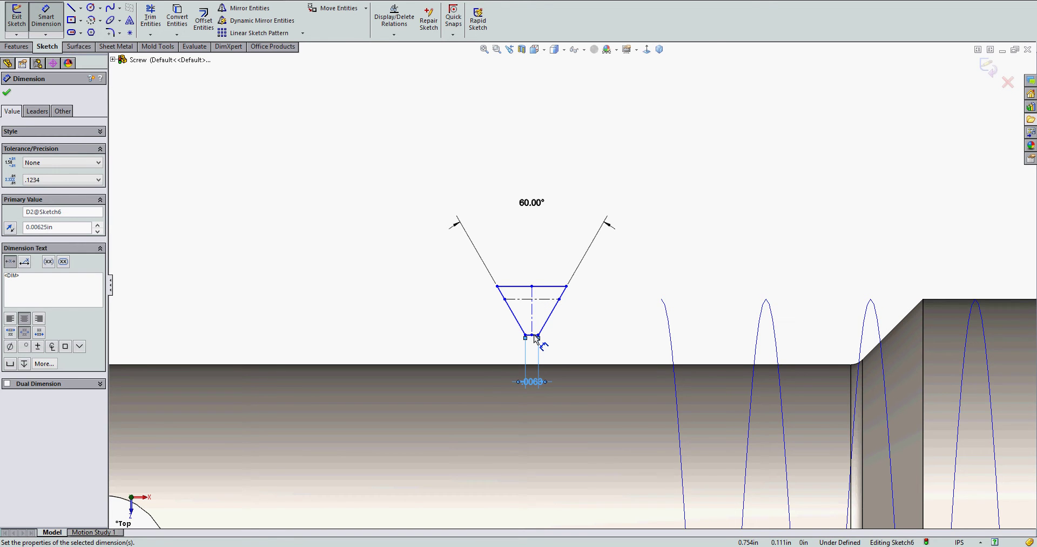
key(Escape)
scroll(535, 338, down, 4)
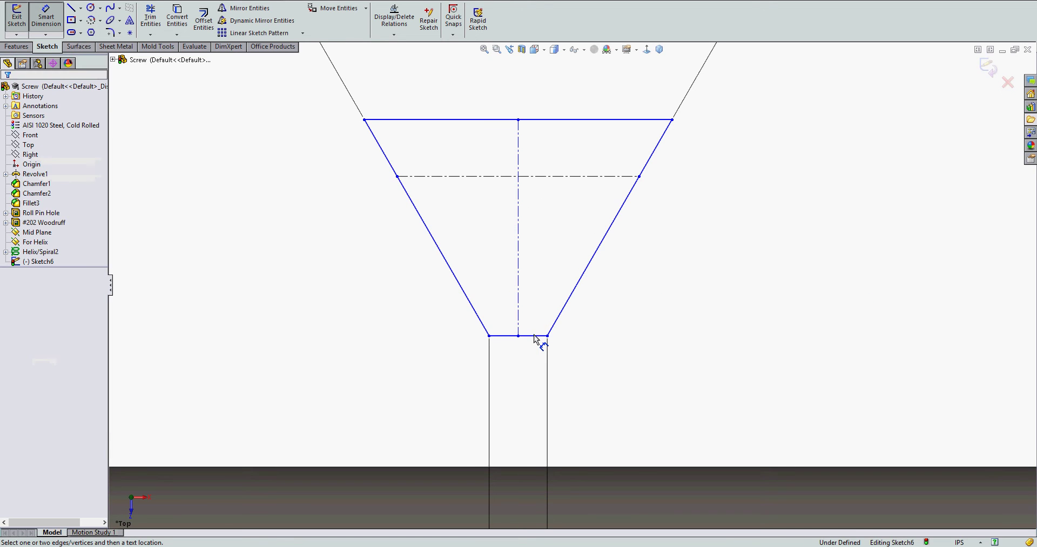
click(534, 336)
scroll(537, 339, down, 1)
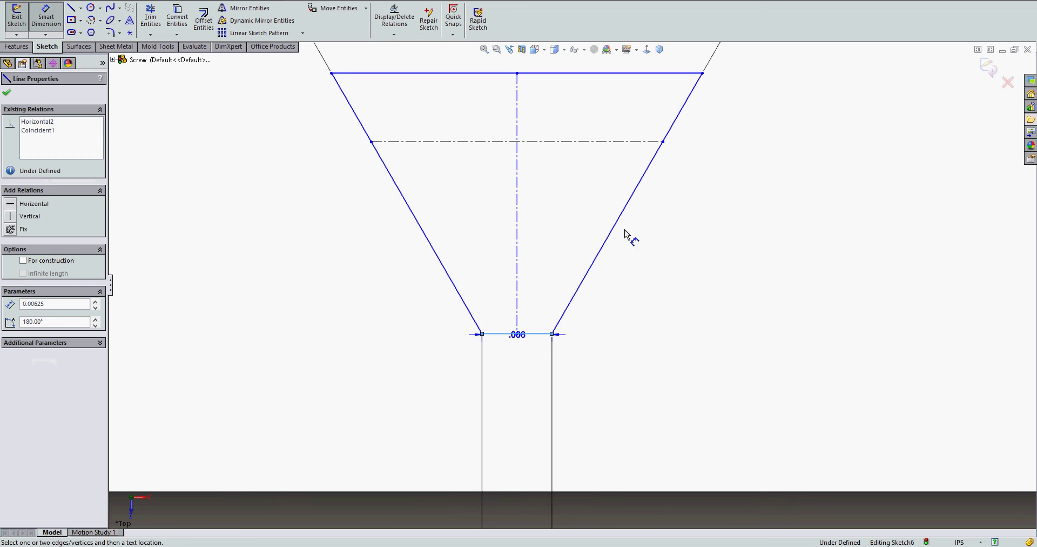
click(598, 142)
click(598, 143)
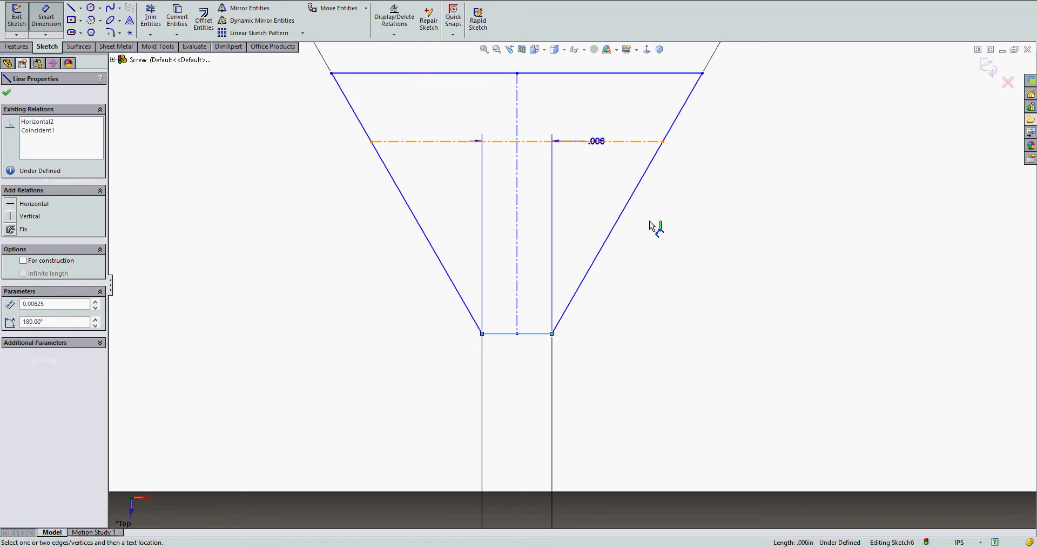
click(723, 226)
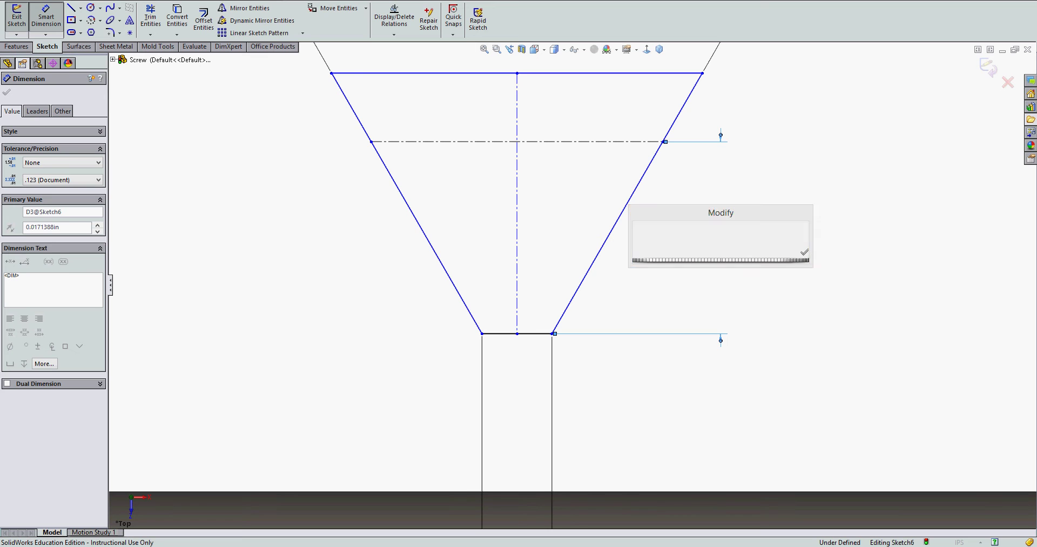
text(.61343")
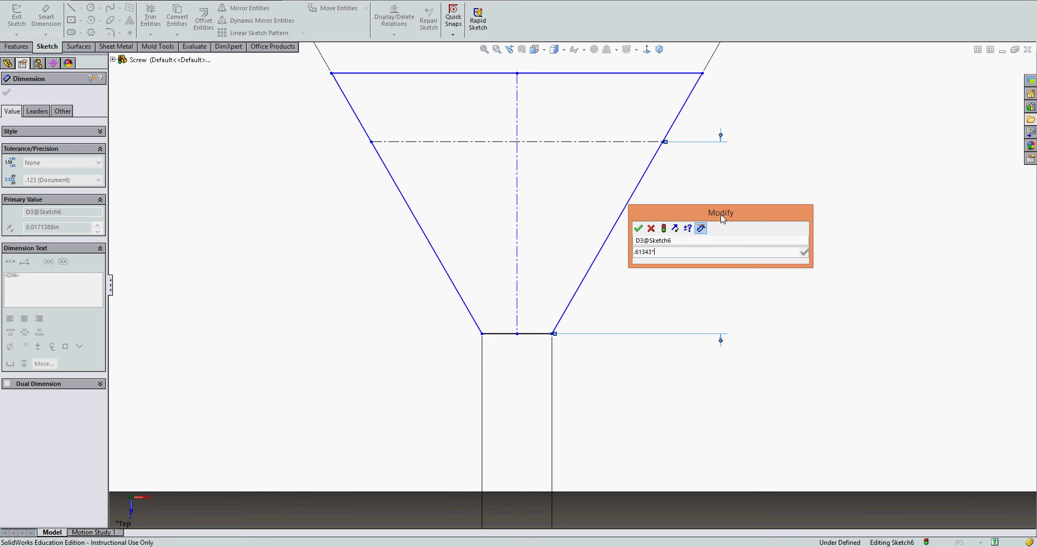
text(0.05)
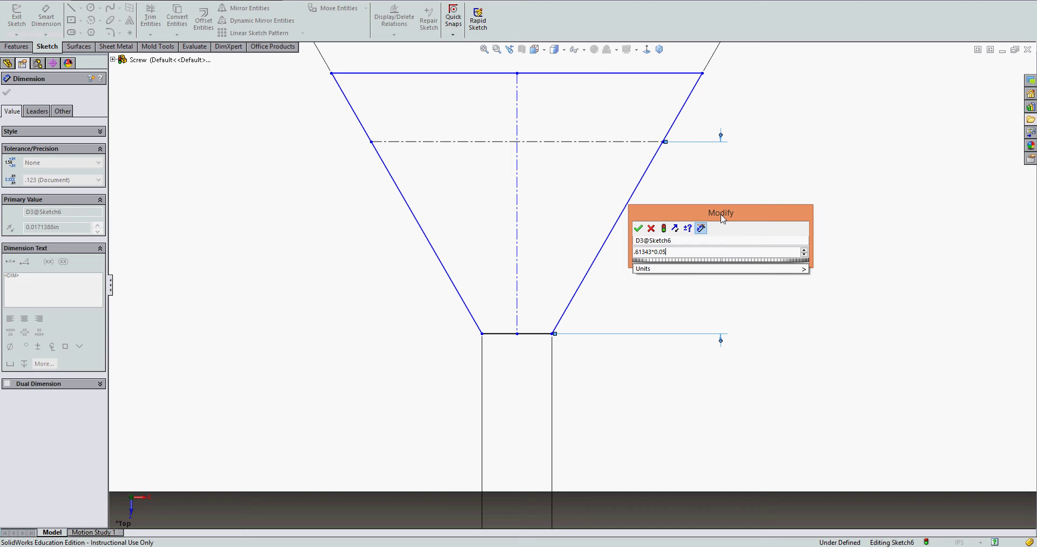
key(Return)
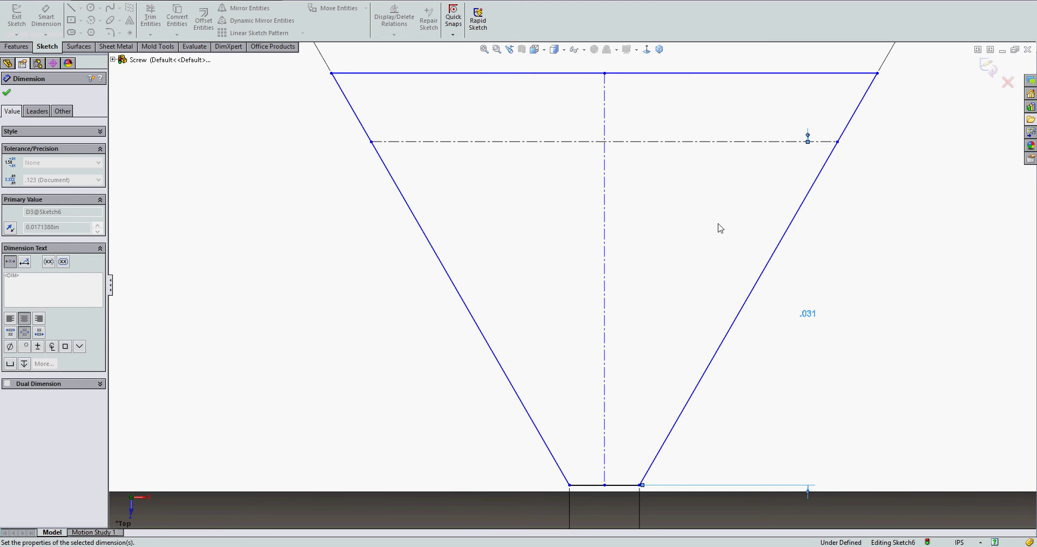
Zoom to fit the screw, then zoom back in on the profile at the helix start
click(485, 50)
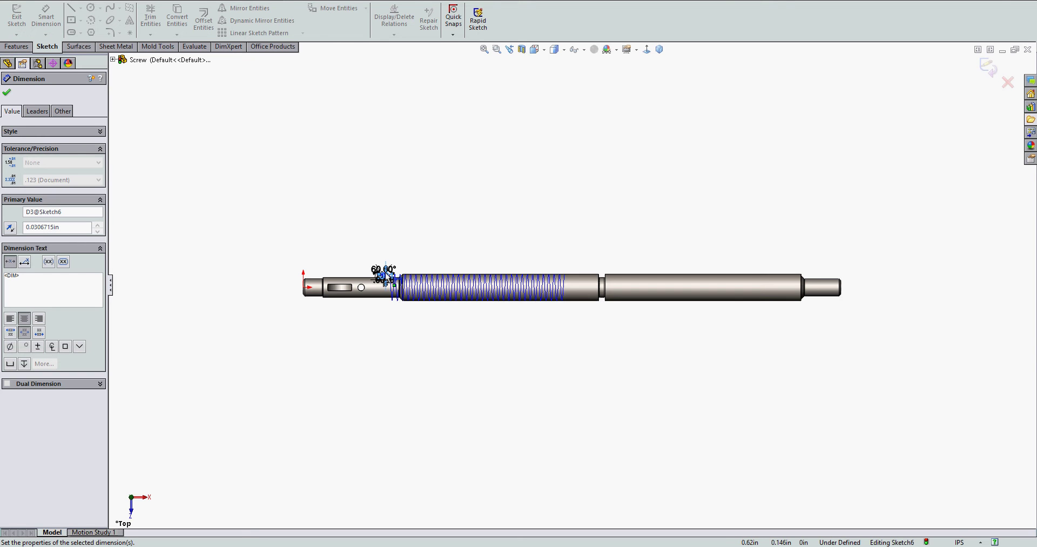
scroll(388, 276, up, 3)
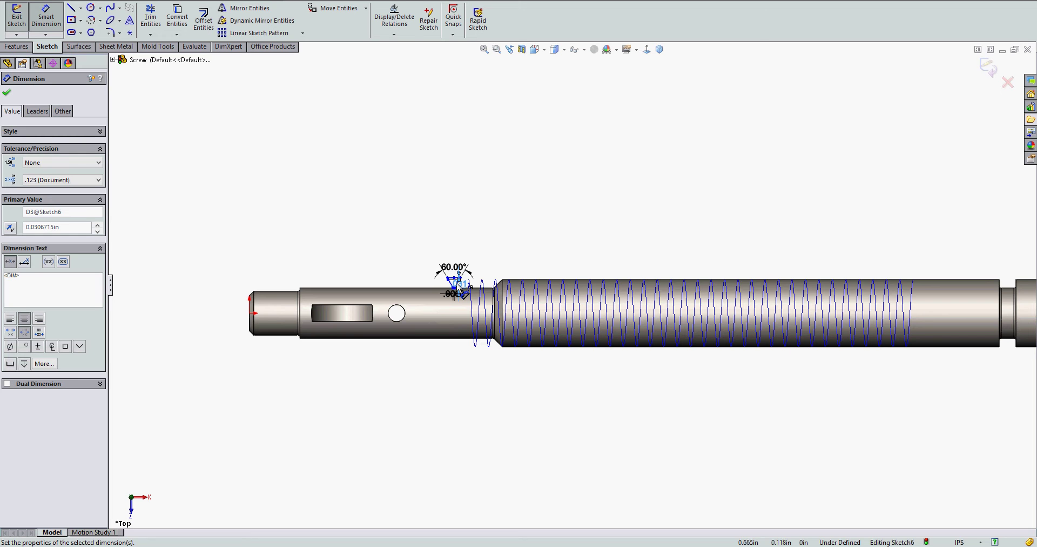
scroll(458, 289, up, 5)
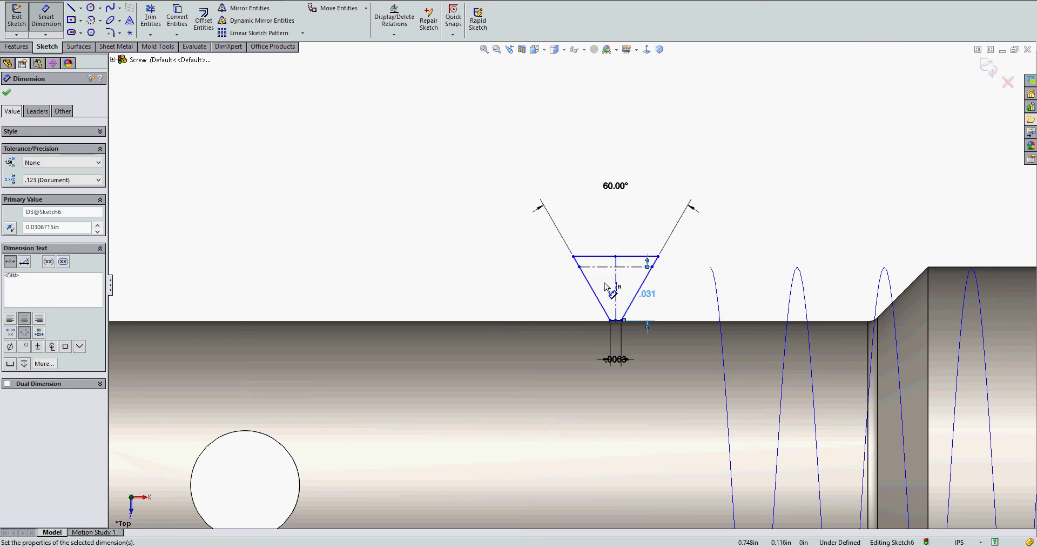
Dimension the gap between the horizontal centerline and the trapezoid's top edge as .010
click(629, 267)
click(626, 256)
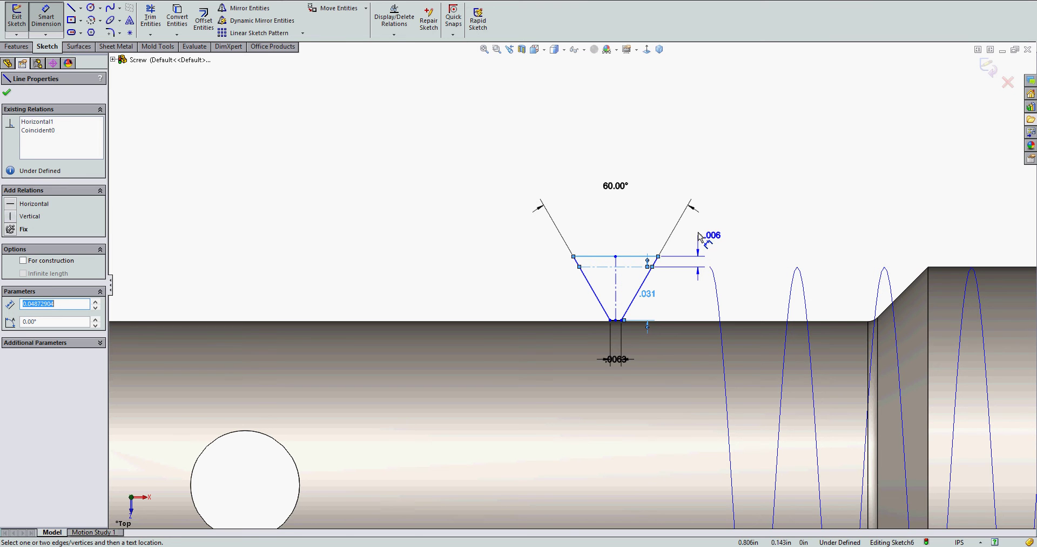
click(698, 234)
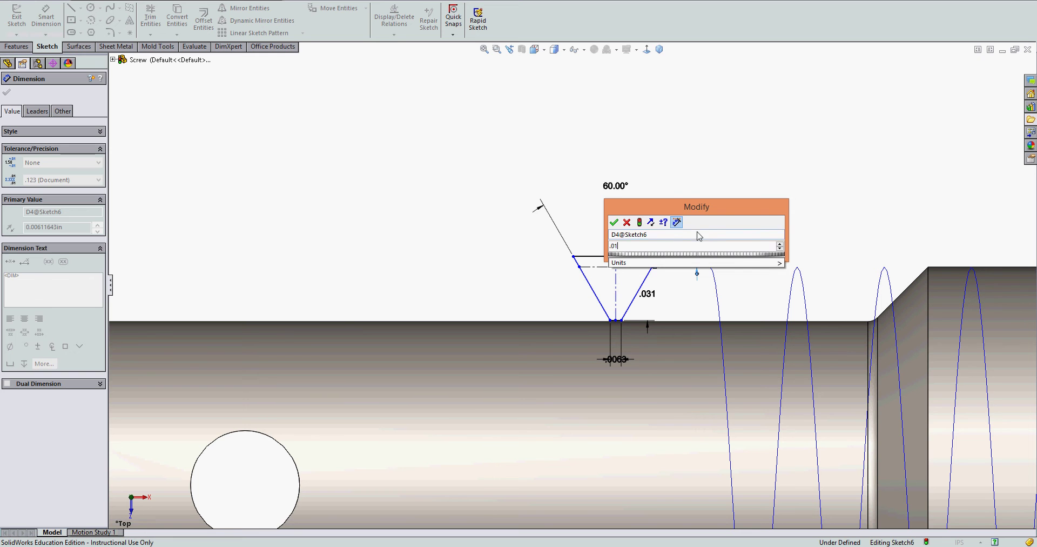
key(Return)
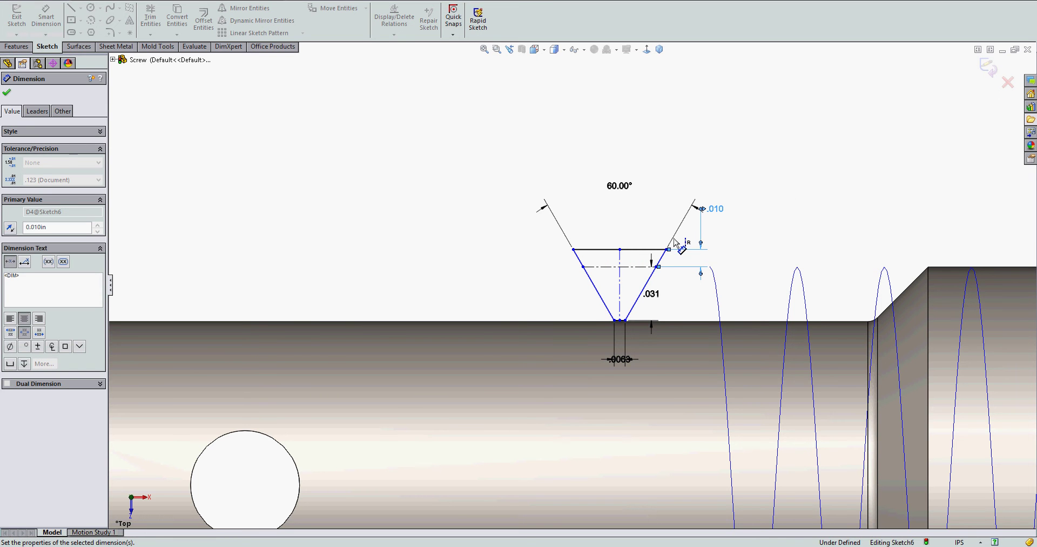
click(739, 237)
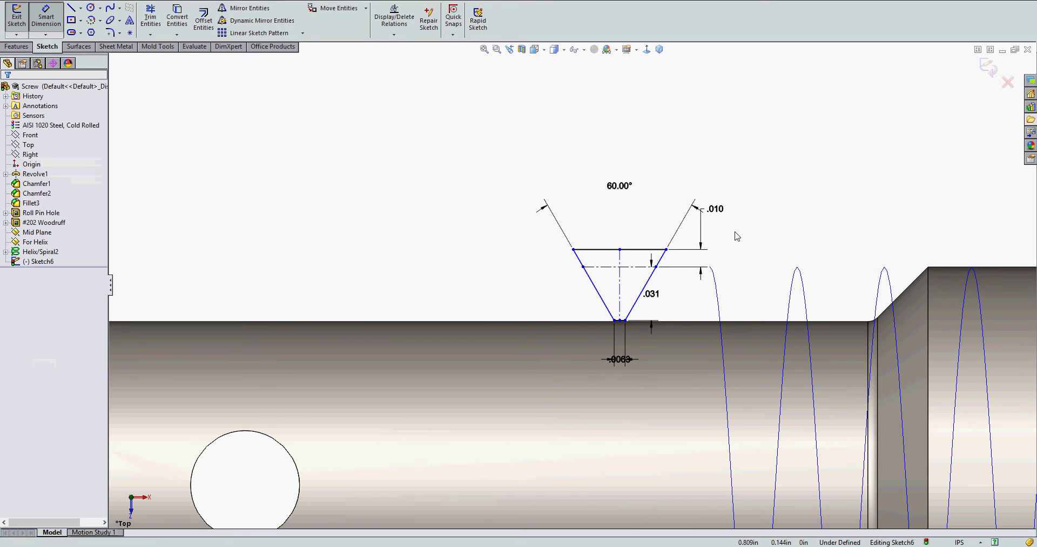
key(Escape)
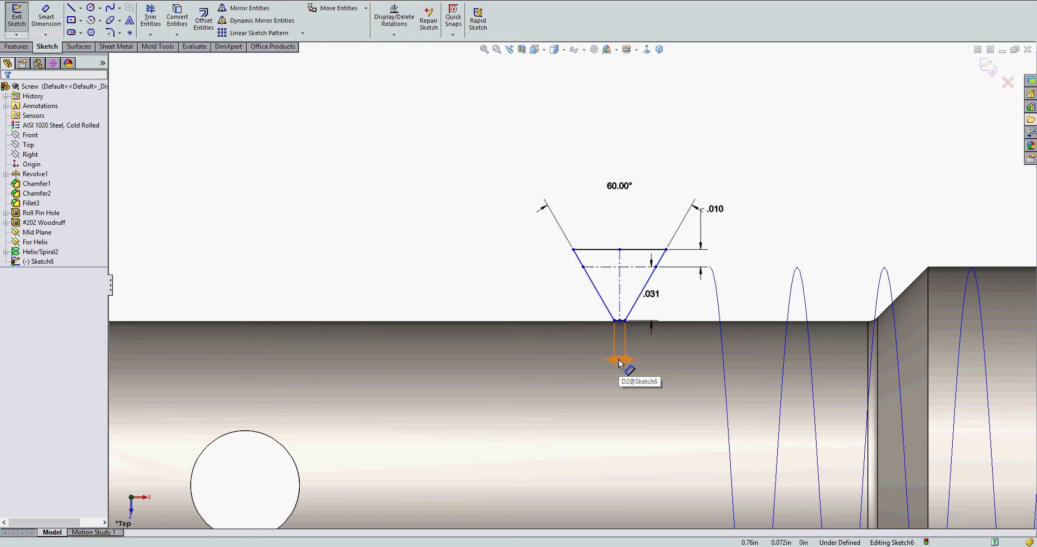
Turn off Mark For Drawing on the .0063 width and .031 height dimensions
click(620, 364)
right_click(620, 364)
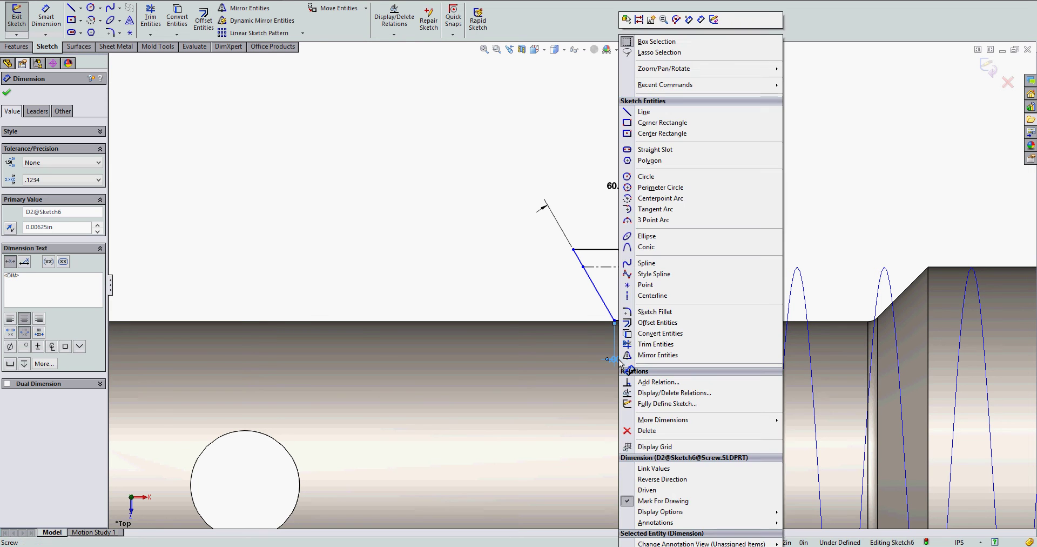
click(631, 502)
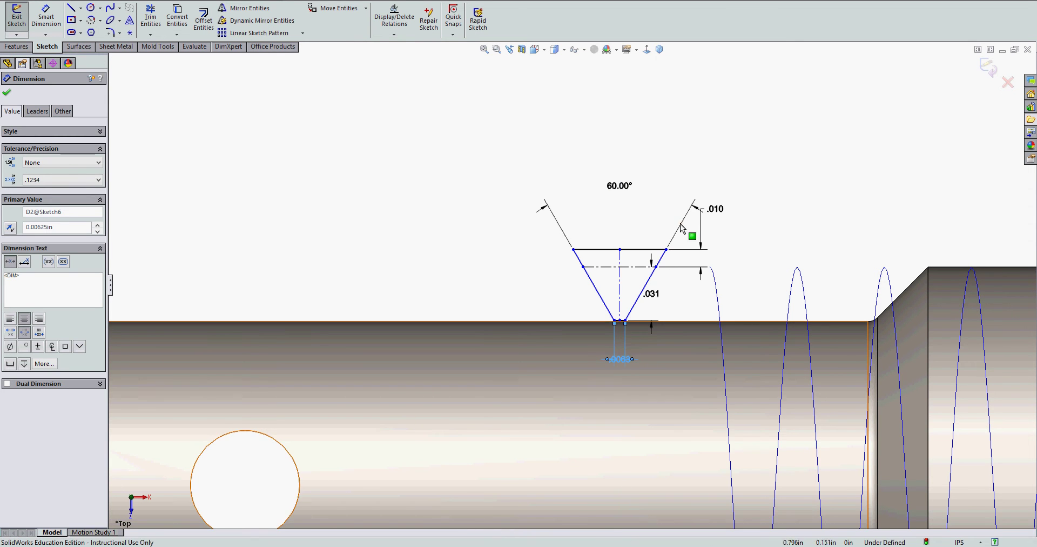
click(653, 295)
right_click(654, 296)
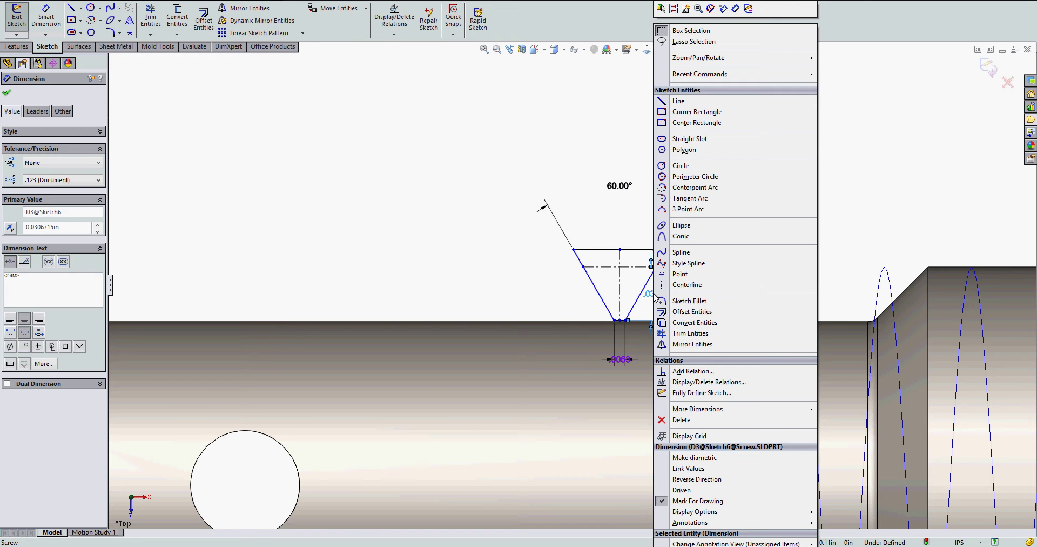
click(665, 500)
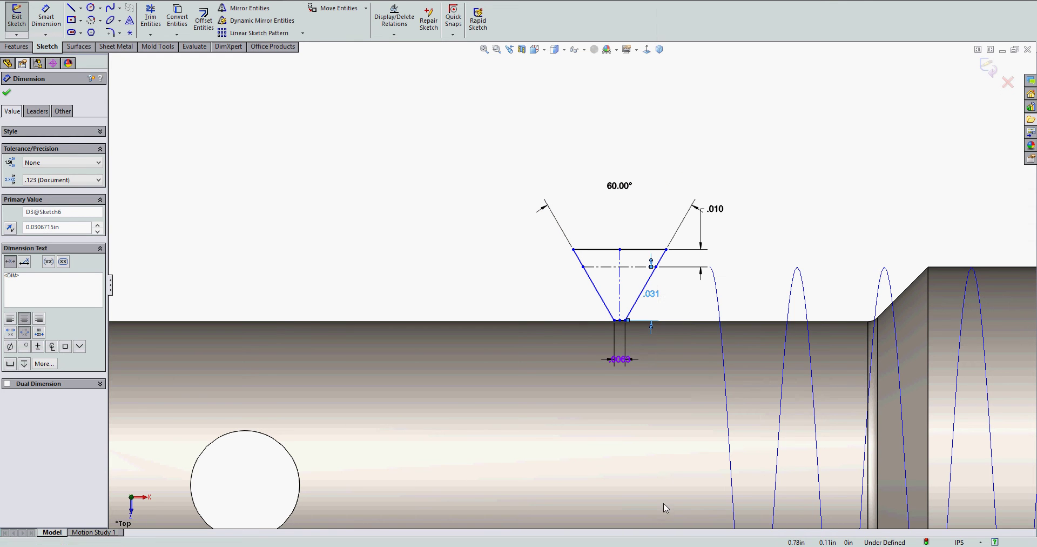
Turn off Mark For Drawing on the .010 and 60.00° dimensions, then deselect
right_click(713, 211)
click(724, 501)
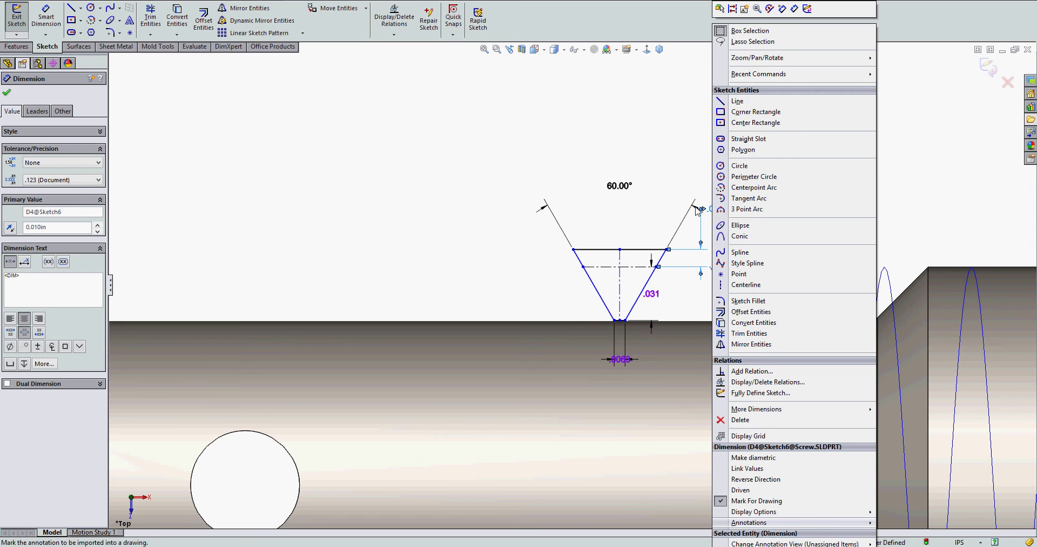
right_click(623, 188)
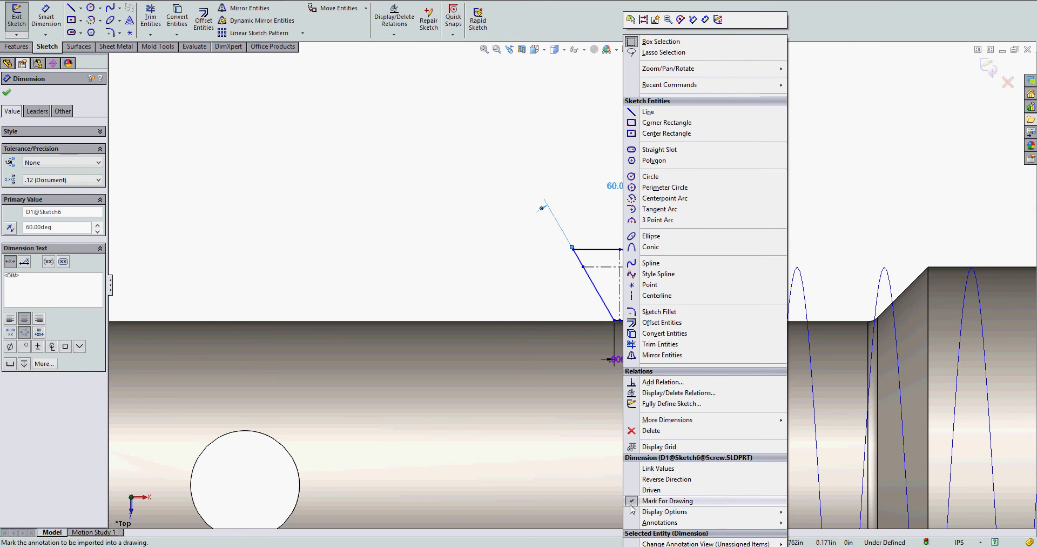
click(631, 503)
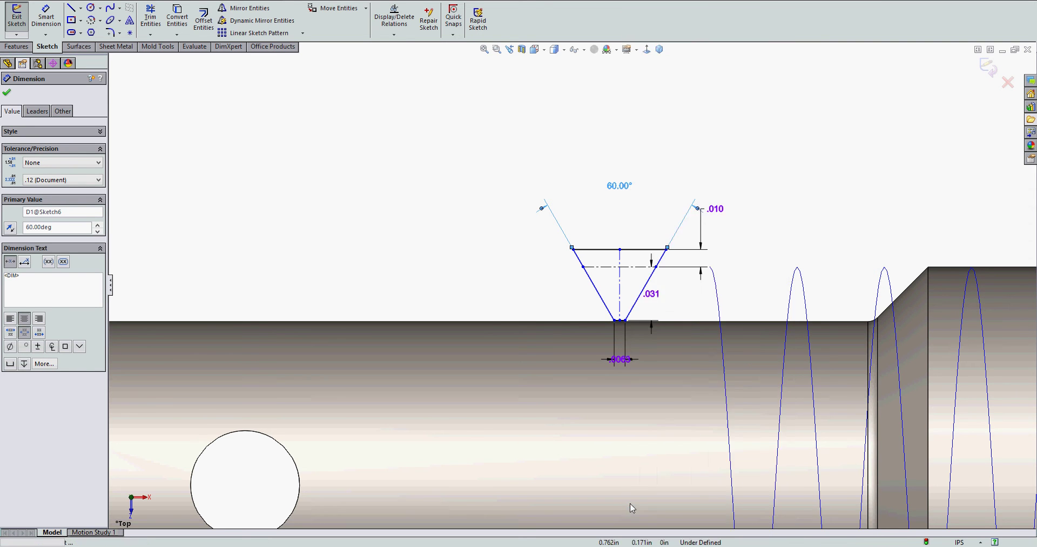
click(524, 290)
click(661, 317)
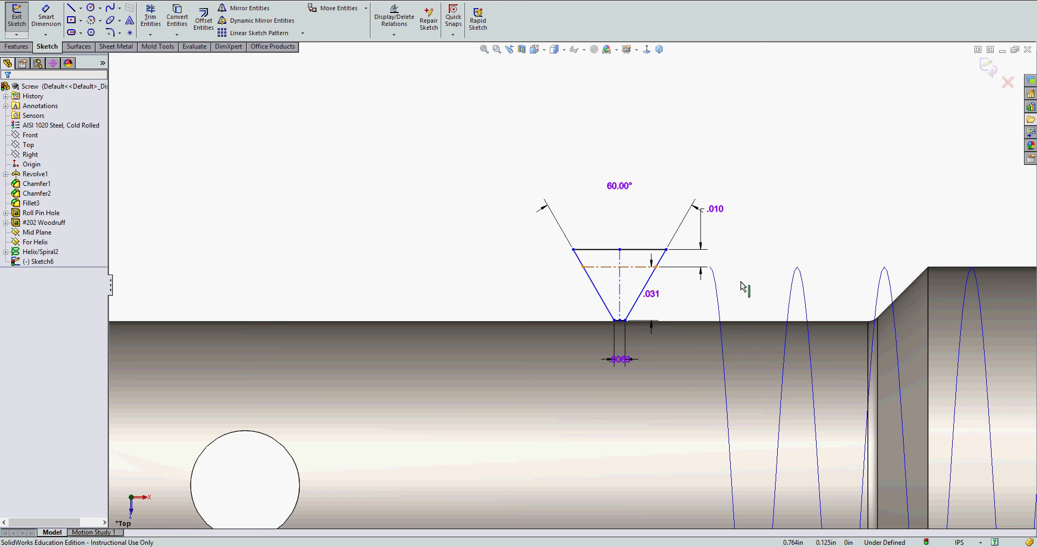
Pierce the construction line's midpoint onto the helix to fully define the trapezoid, then exit Sketch6
click(632, 267)
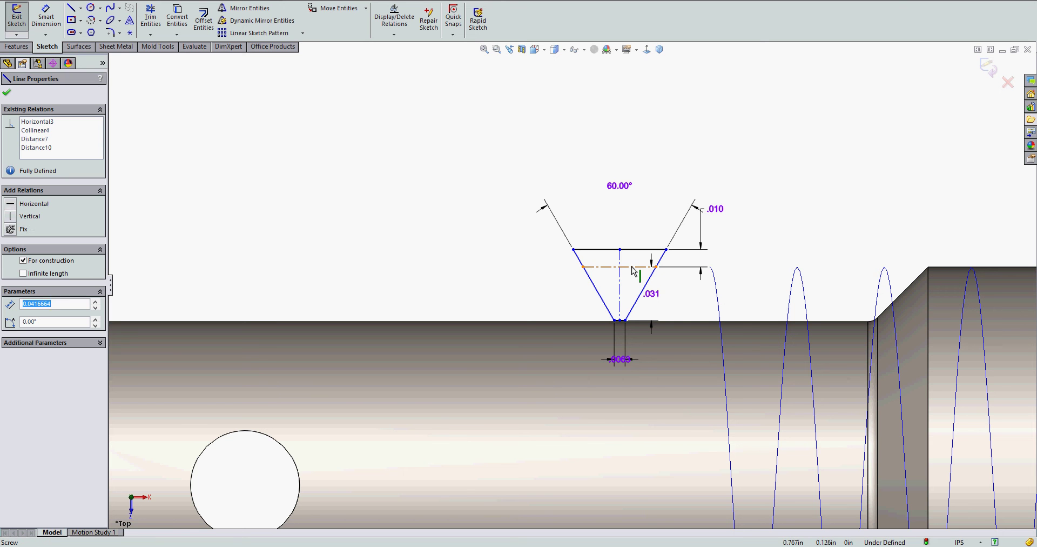
right_click(633, 268)
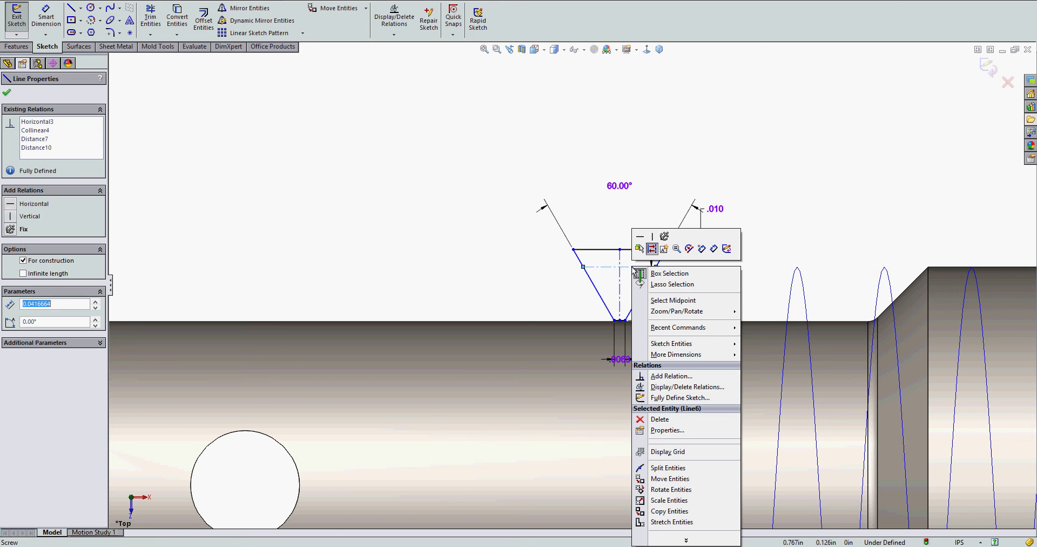
click(674, 301)
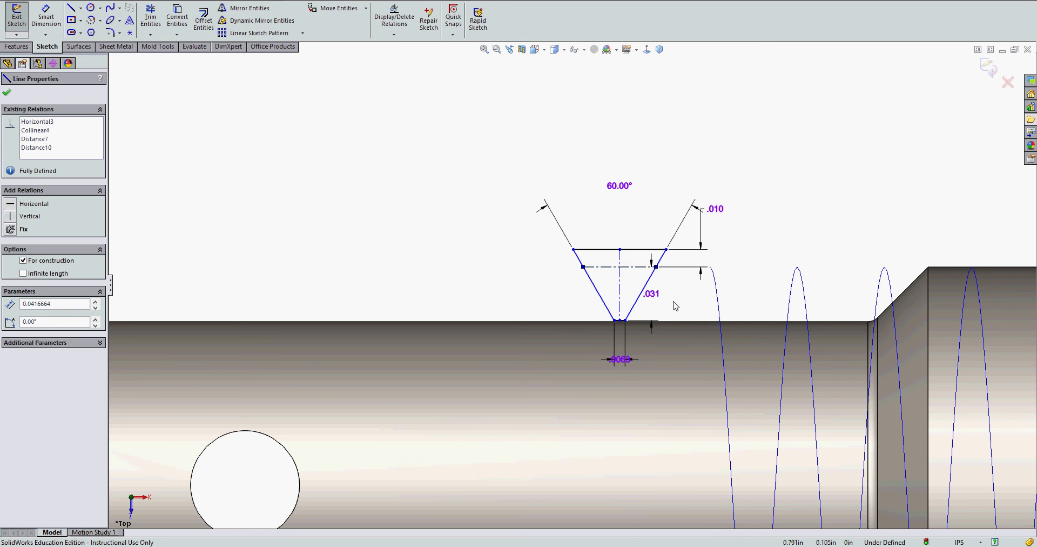
ctrl+click(715, 282)
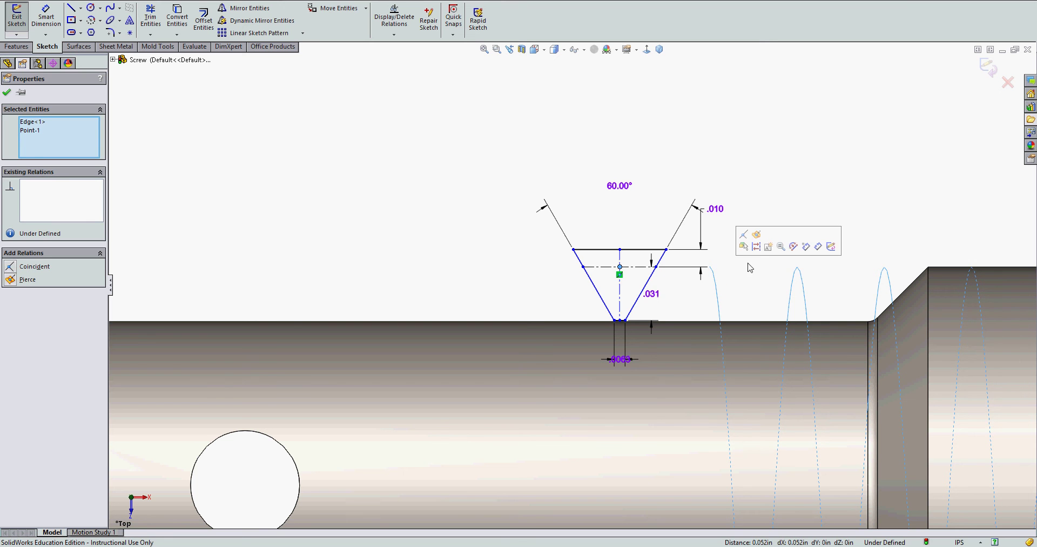
click(757, 234)
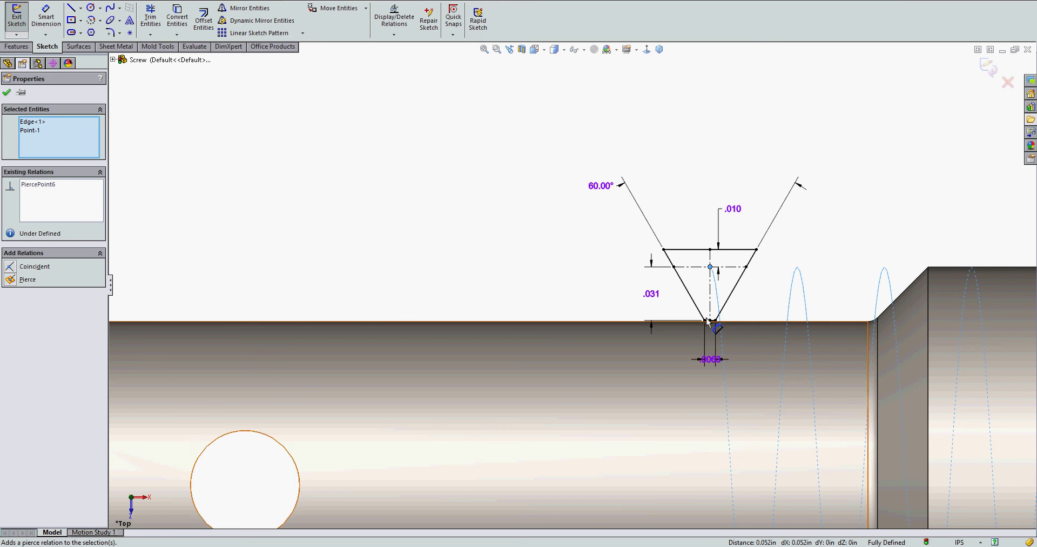
click(987, 71)
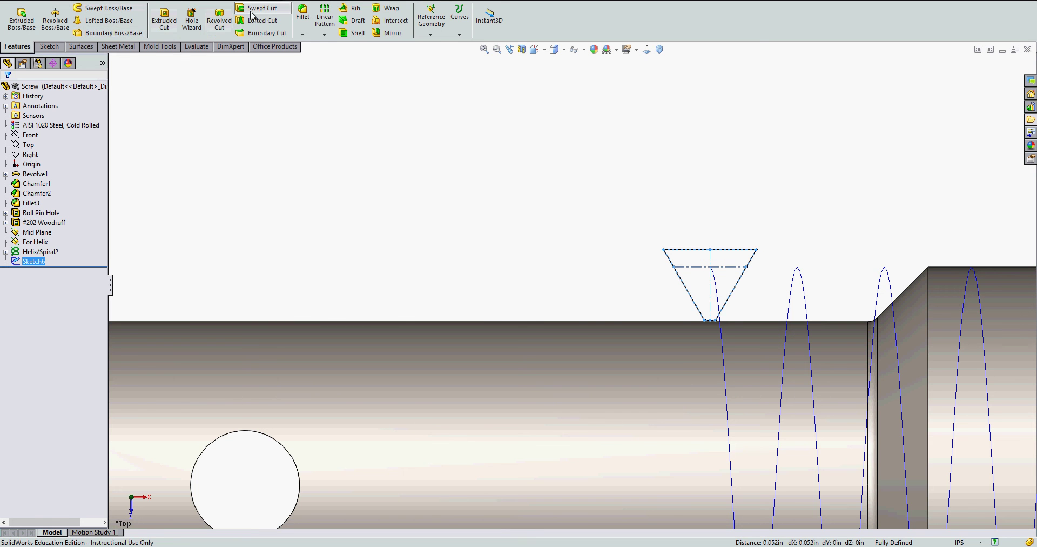
Create a swept cut sweeping the Sketch6 trapezoid along Helix/Spiral2, then zoom to fit the screw
ctrl+click(51, 252)
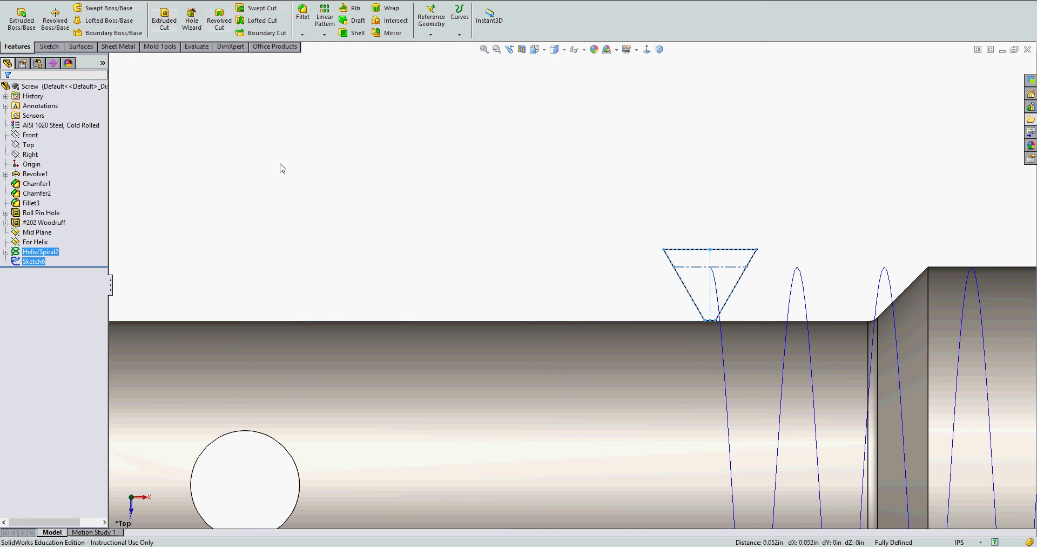
click(258, 10)
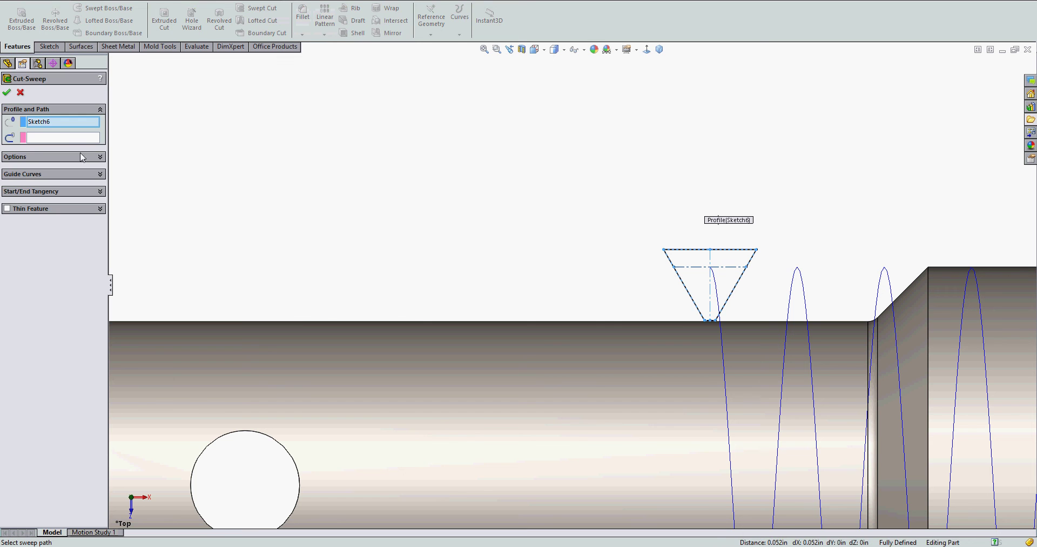
click(34, 141)
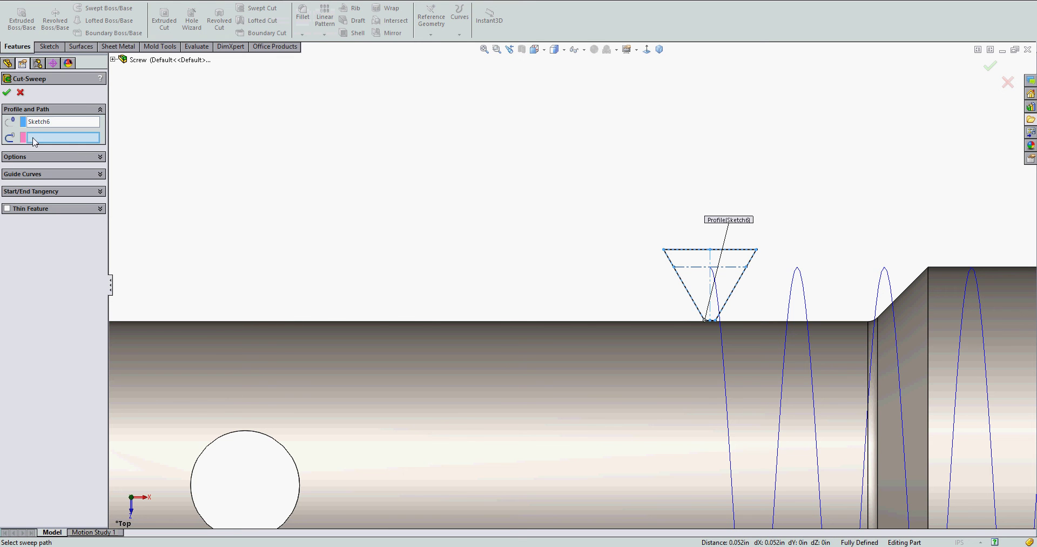
click(790, 287)
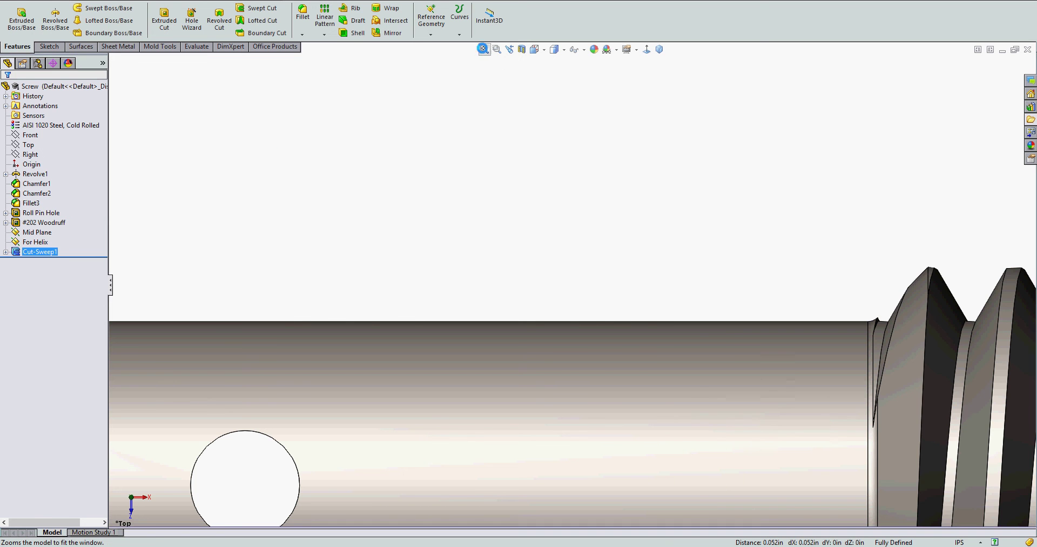
click(485, 50)
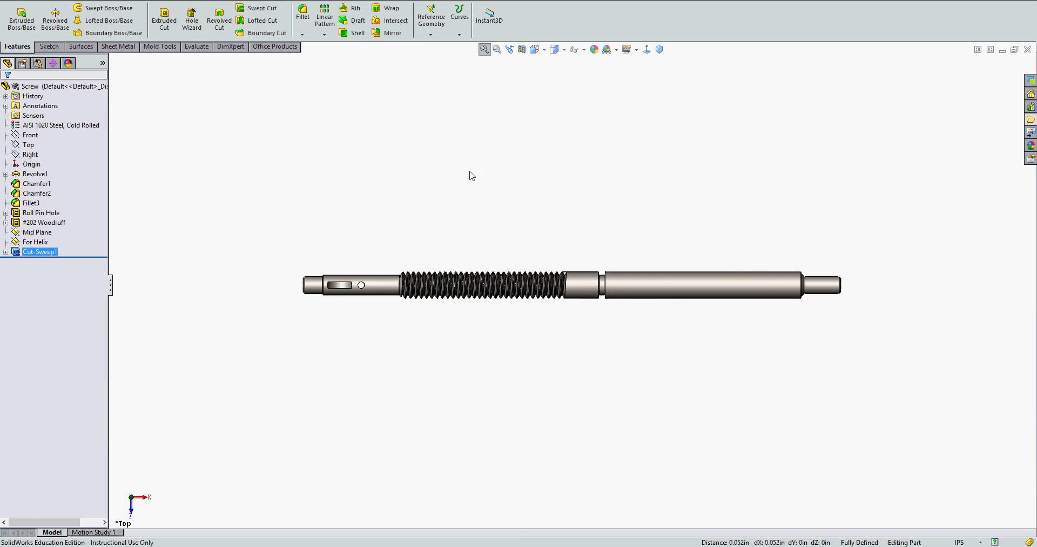